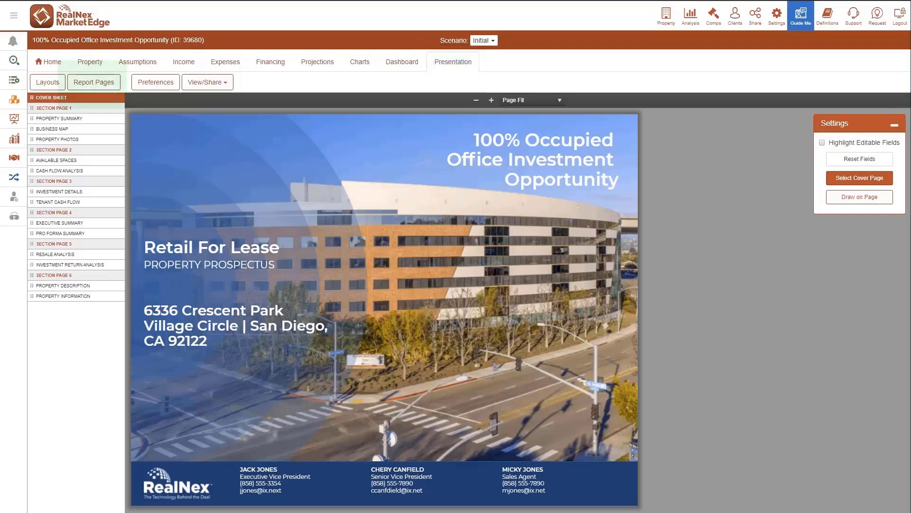
- Create a new customizable global page named "Photos, Highlights & Description" in the Global Page Manager
click(88, 84)
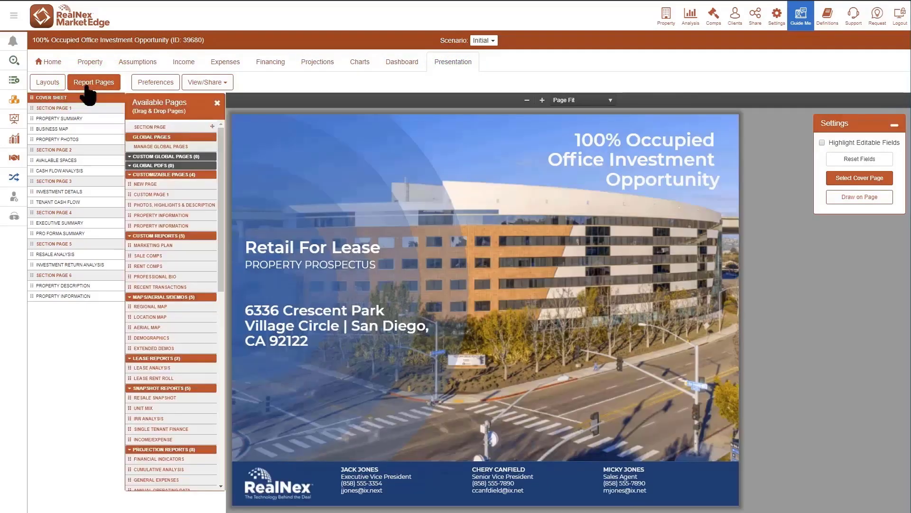
click(178, 147)
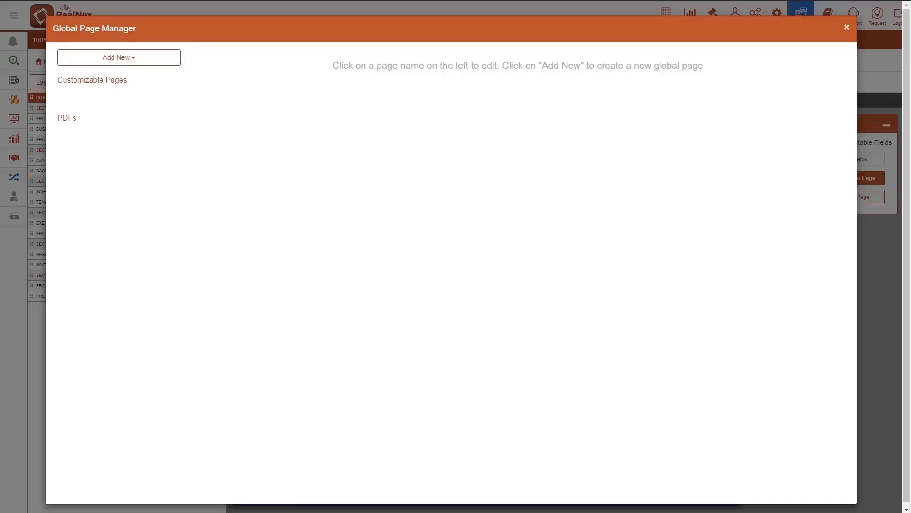
click(109, 60)
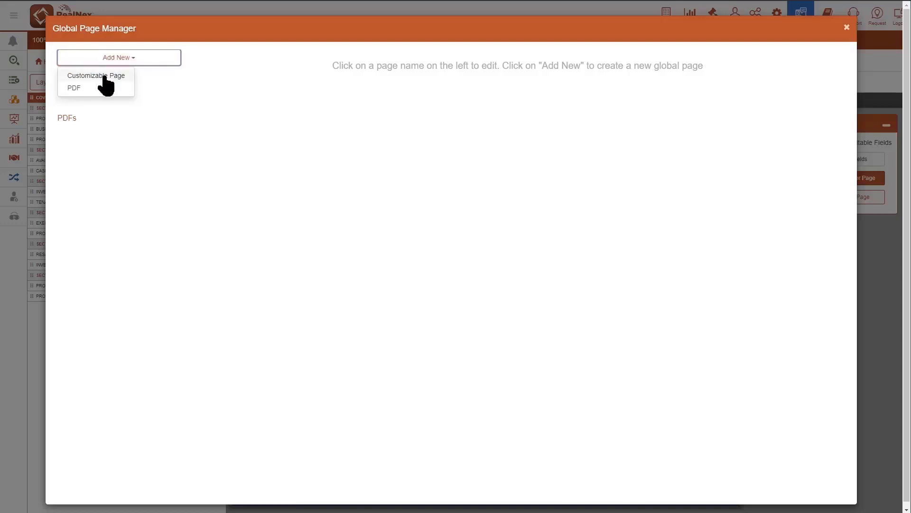
click(102, 76)
click(261, 145)
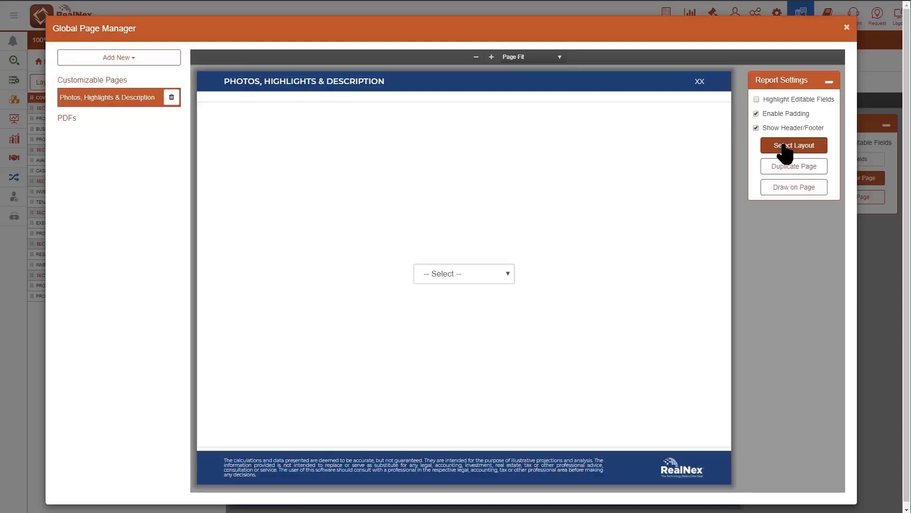
- Examine the example pages for the Rows (1) - Columns (2), Rows (3) - Columns (3) and Rows (4) - Columns (3) layouts
click(784, 147)
click(606, 195)
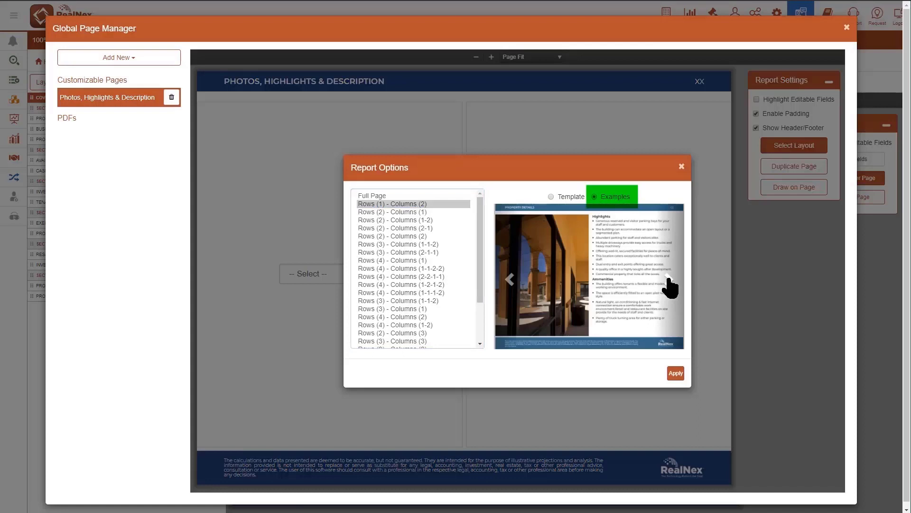
click(668, 279)
click(669, 279)
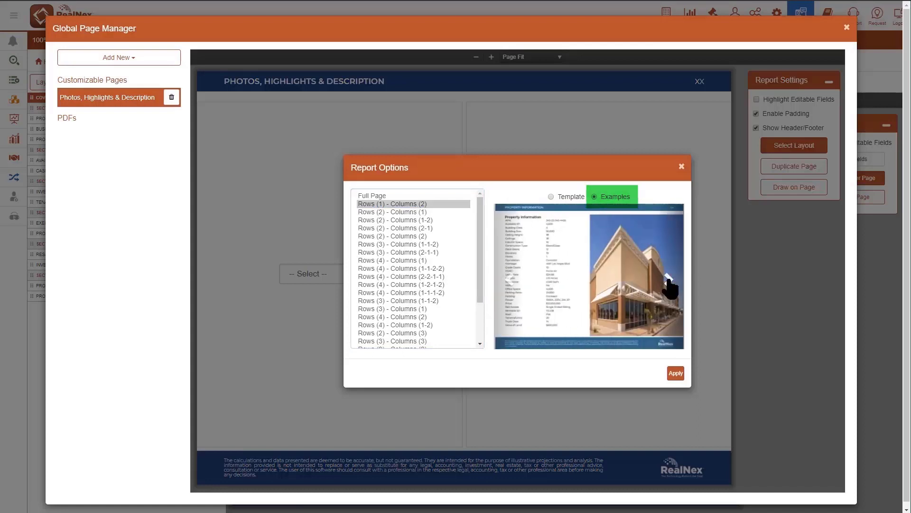
scroll(477, 304, down, 2)
click(392, 284)
click(669, 279)
click(669, 279)
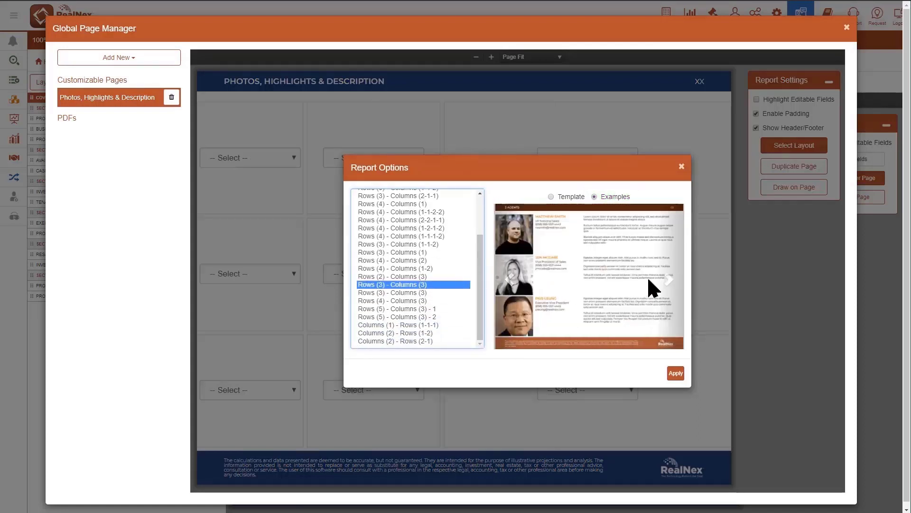
click(669, 280)
click(412, 301)
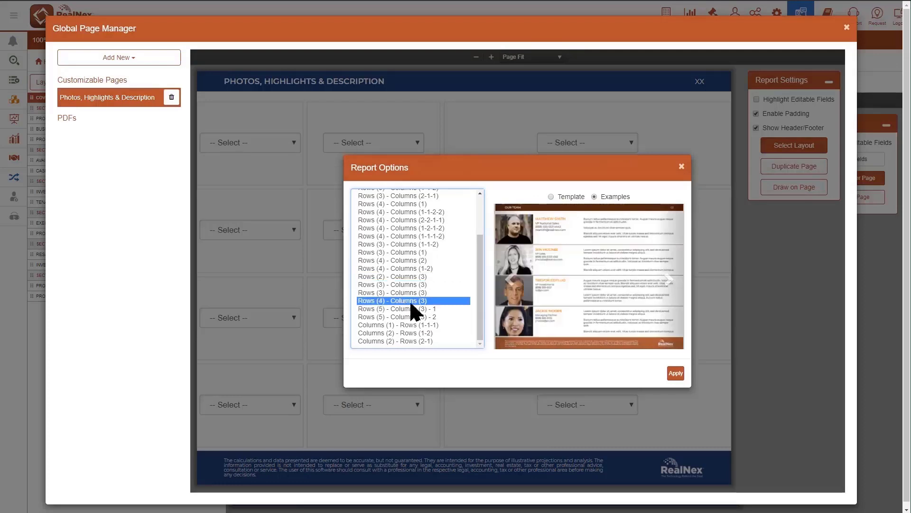
click(669, 281)
click(669, 281)
- Apply the Rows (2) - Columns (2) layout to the global page
scroll(477, 266, up, 3)
click(410, 236)
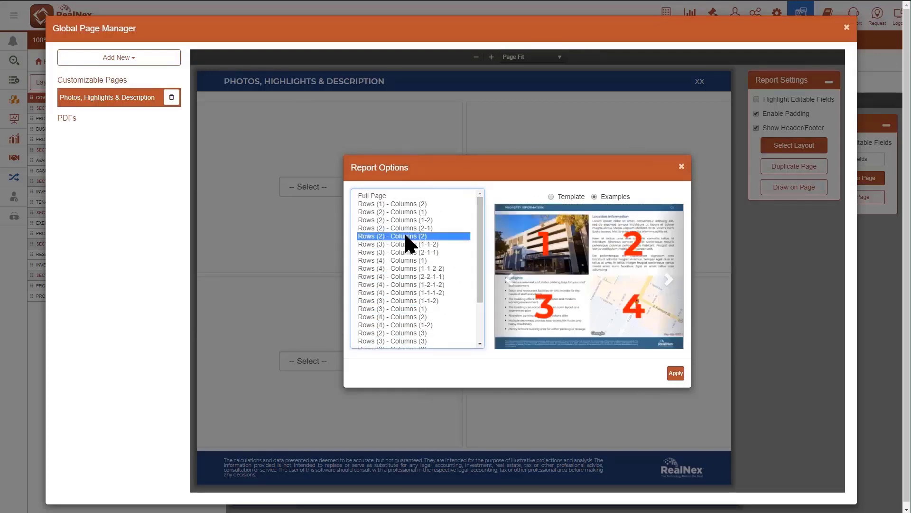
click(676, 373)
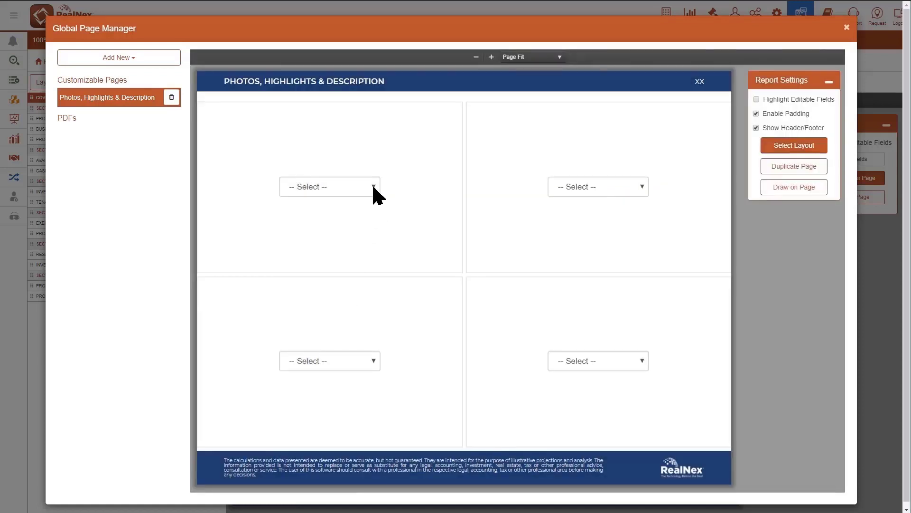
- Fill both upper cells of the page with Photo blocks, using the generic placeholder image from Global Photos
click(374, 187)
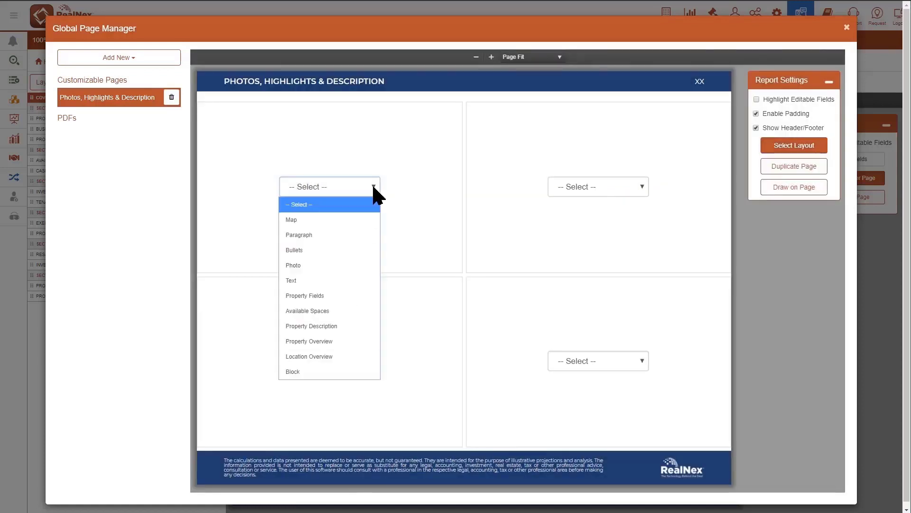
click(306, 265)
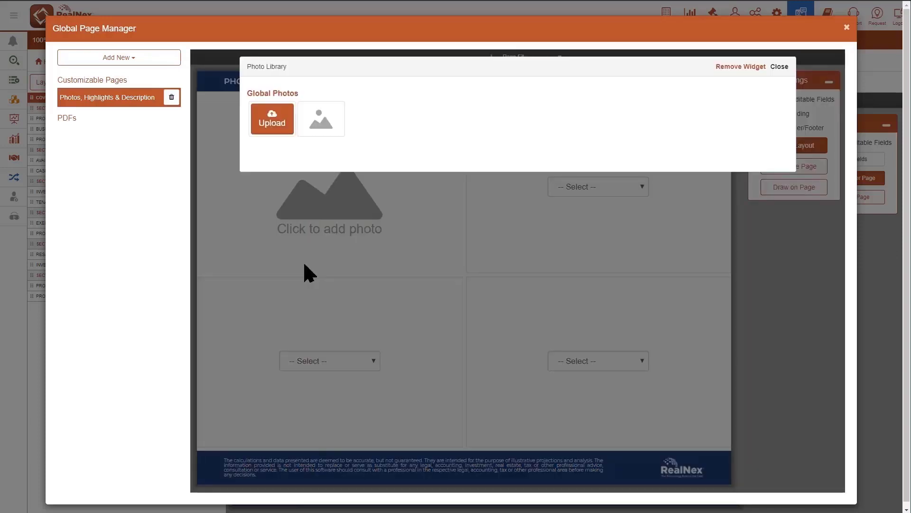
click(323, 123)
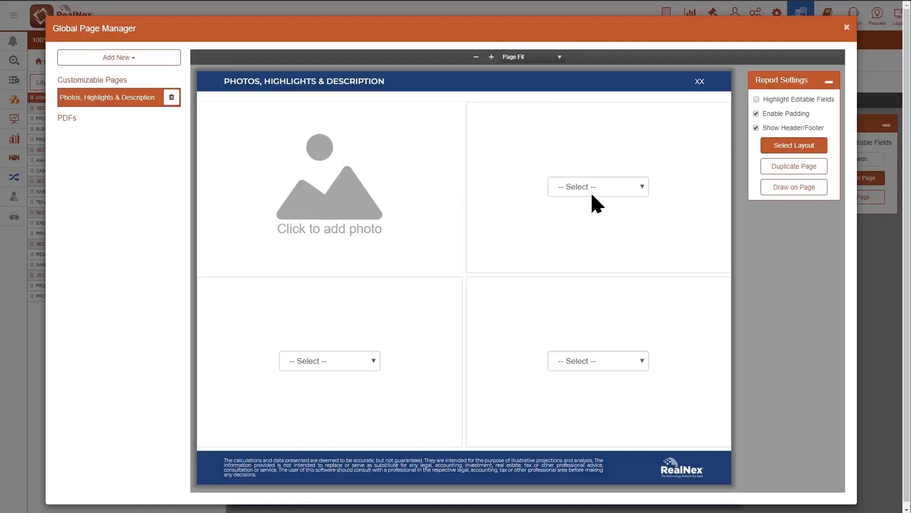
click(643, 187)
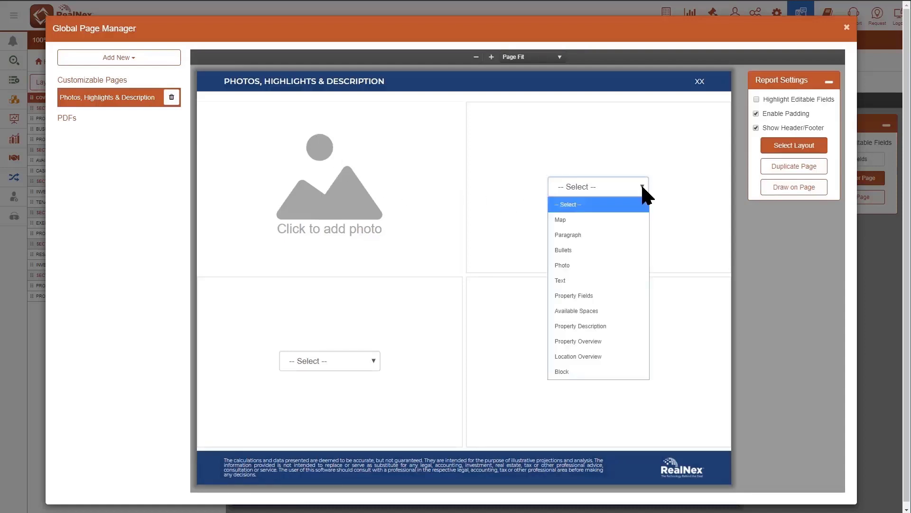
click(586, 273)
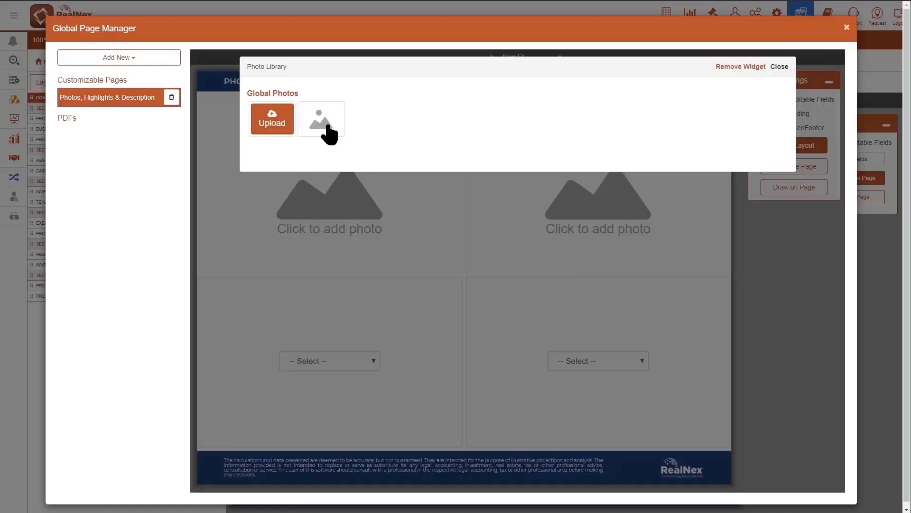
click(327, 133)
- Add a Bullets block titled "Property Highlights" to the lower-left cell and give its title the first blue preset as background
click(373, 361)
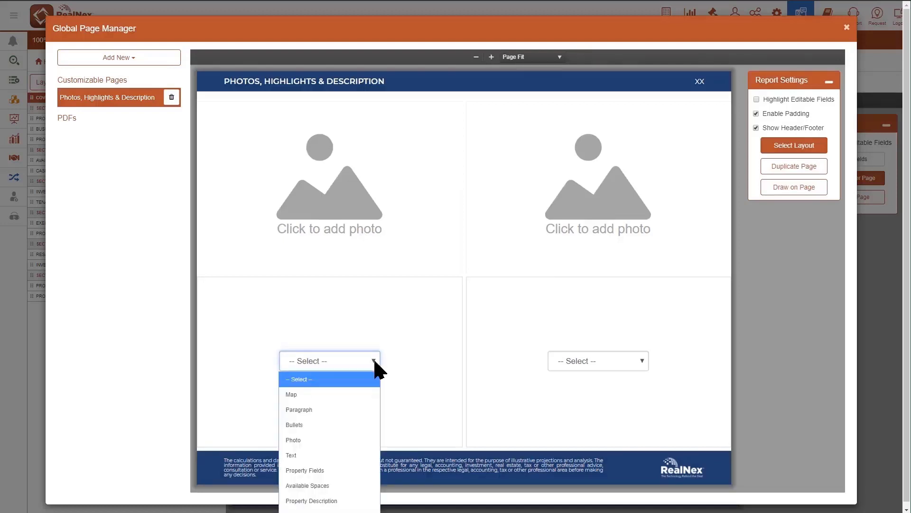
click(313, 425)
click(232, 281)
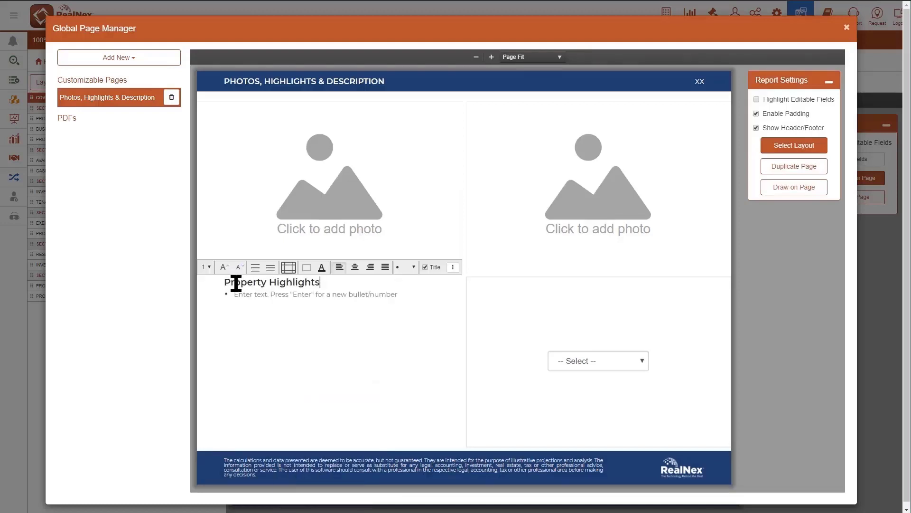
click(306, 268)
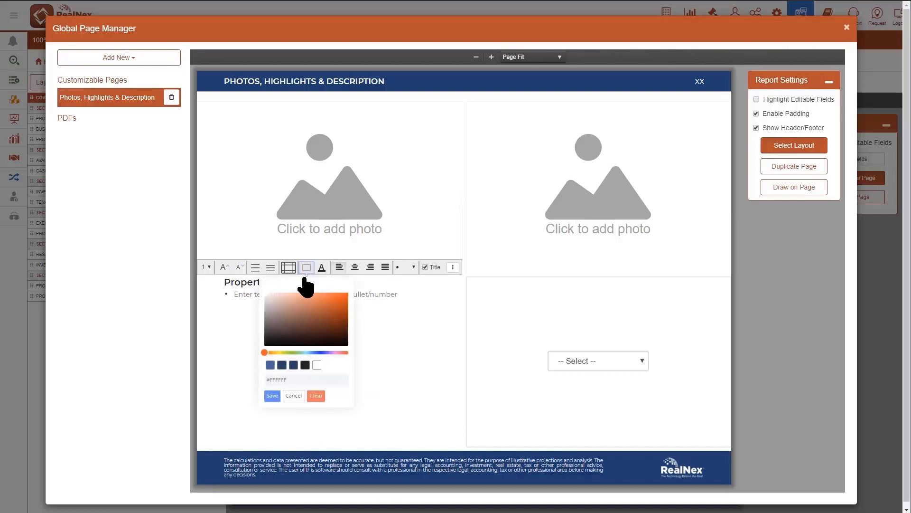
click(270, 365)
click(272, 395)
- Fill the lower-right cell with three Paragraph sections titled Property Description, Location Information and Amenities, using the same blue title background
click(641, 366)
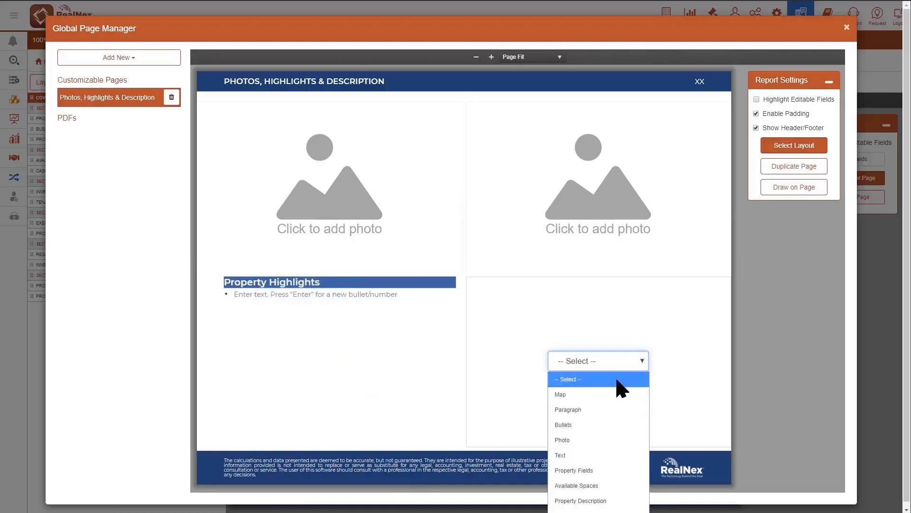
click(615, 411)
click(543, 267)
click(506, 364)
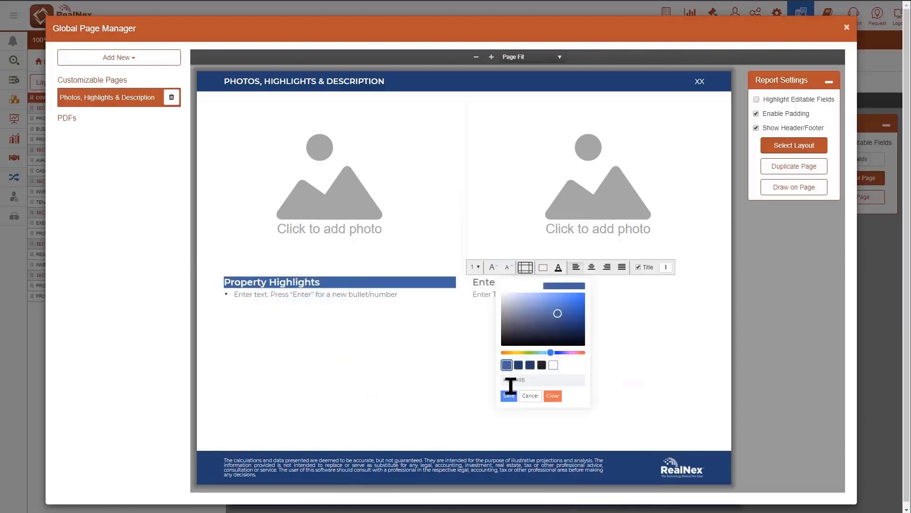
click(508, 396)
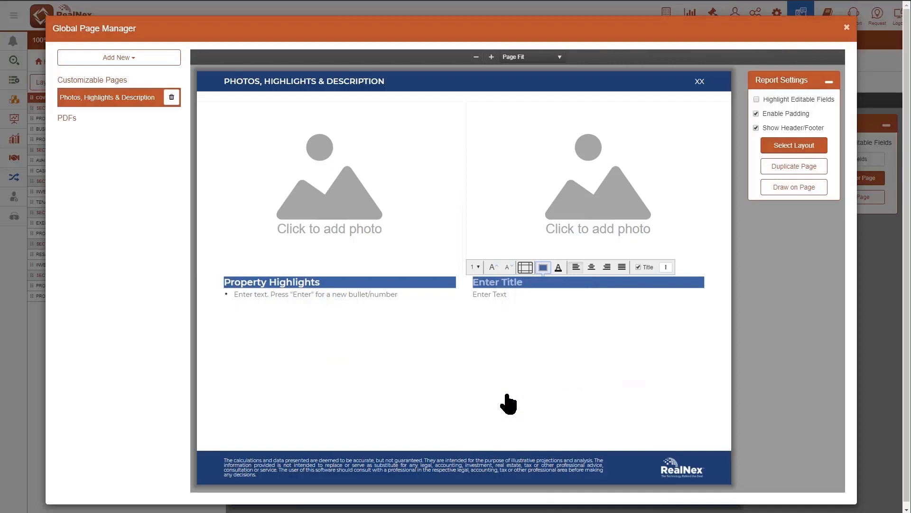
click(476, 267)
click(474, 311)
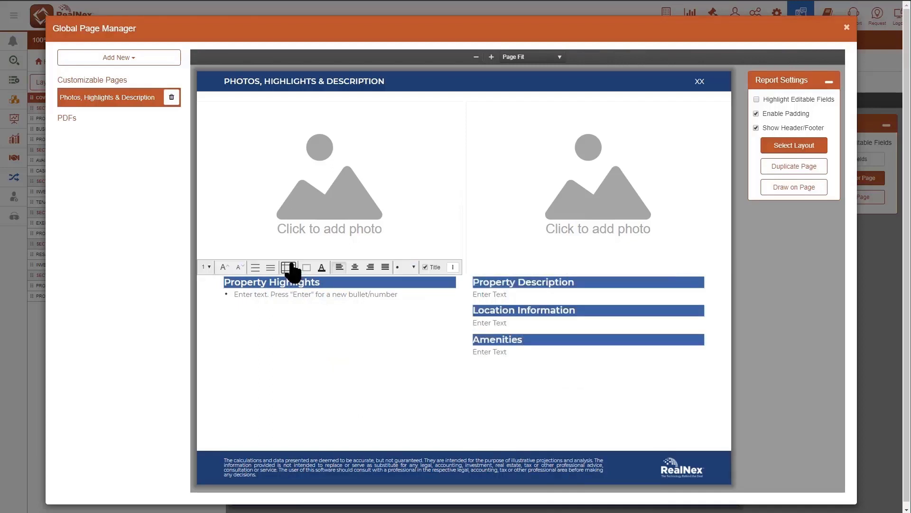
- Reduce the left margin and increase the top margin of the Property Highlights block
click(289, 267)
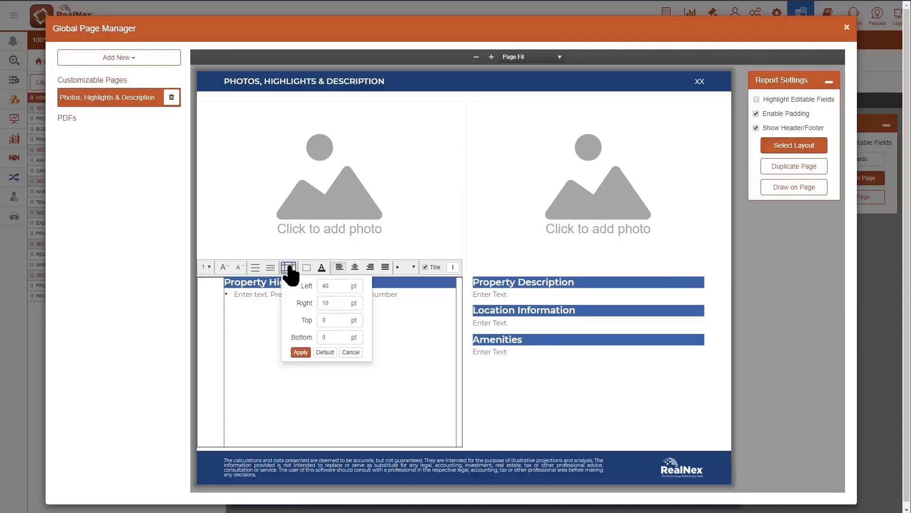
click(330, 284)
click(302, 352)
- Set the paragraph block's right margin to 20 pt and top margin to 10 pt, and close the Global Page Manager
click(526, 269)
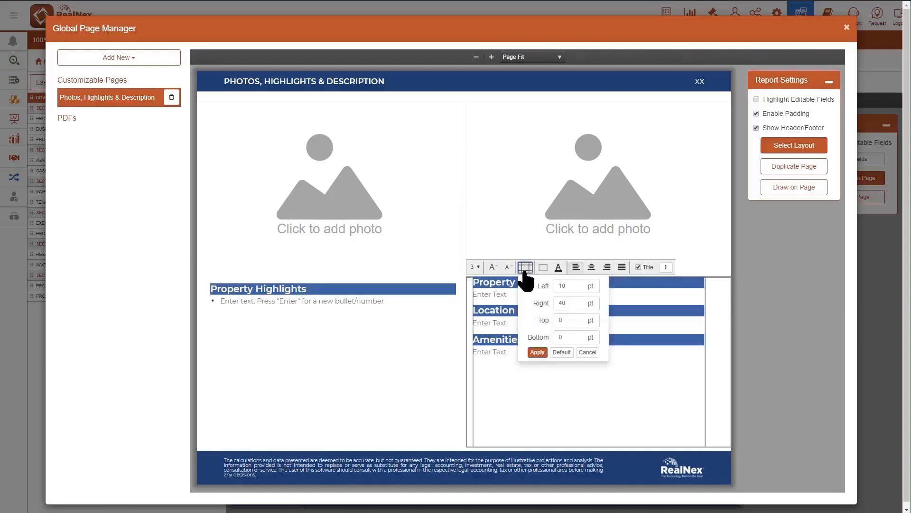
double_click(569, 304)
text(20)
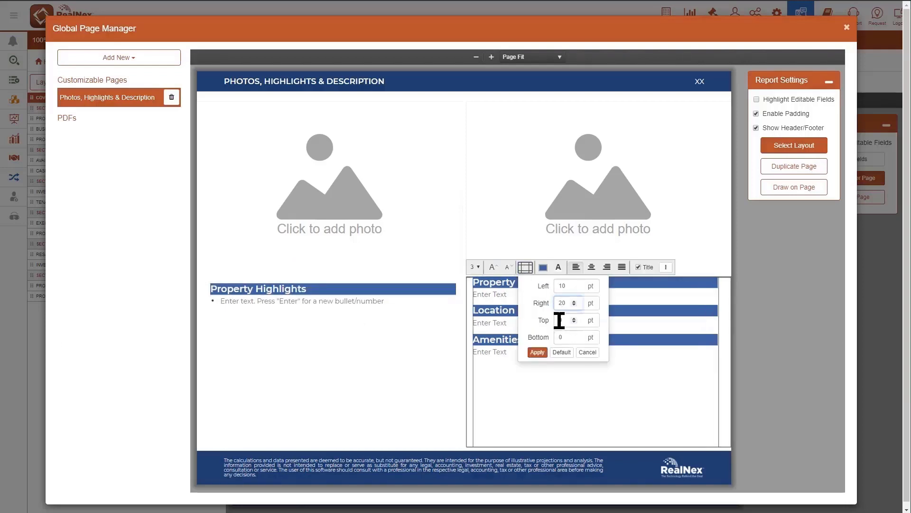
click(560, 320)
text(1)
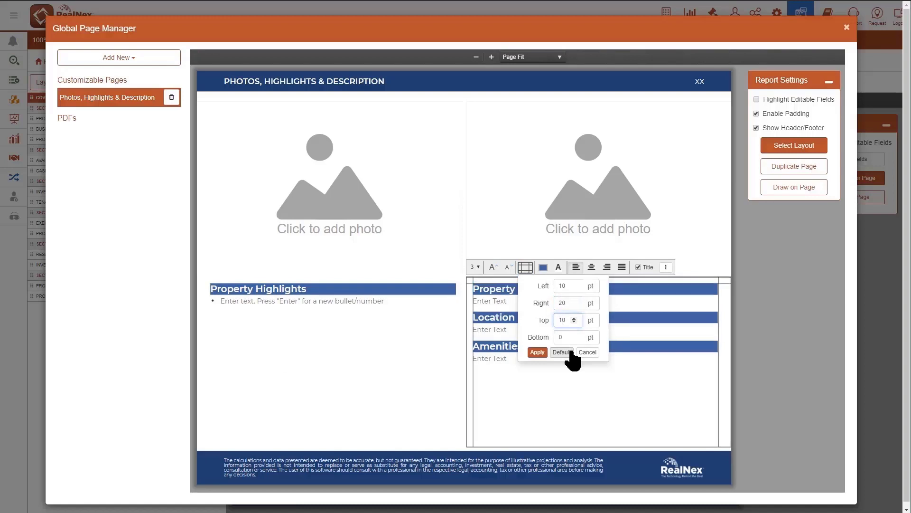
click(538, 353)
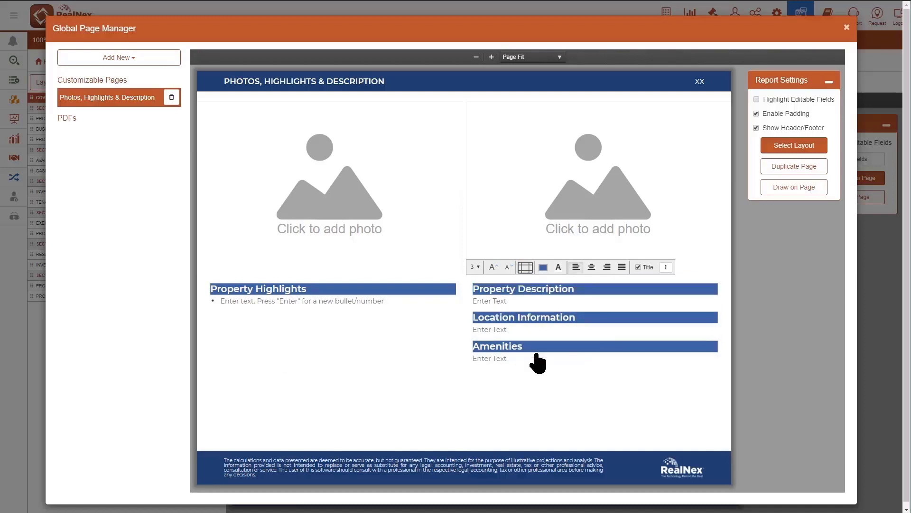
click(847, 28)
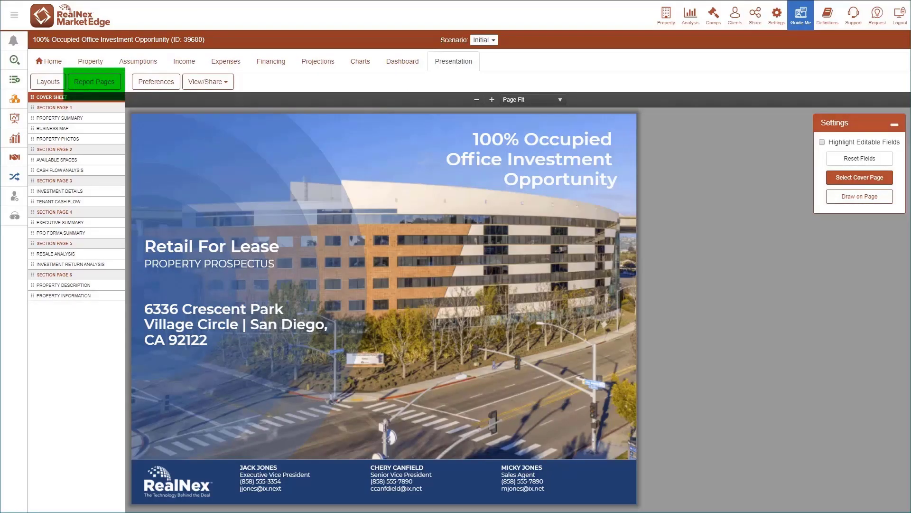
- Add the custom global page "Photos, Highlights & Description" to the presentation's report pages
click(102, 83)
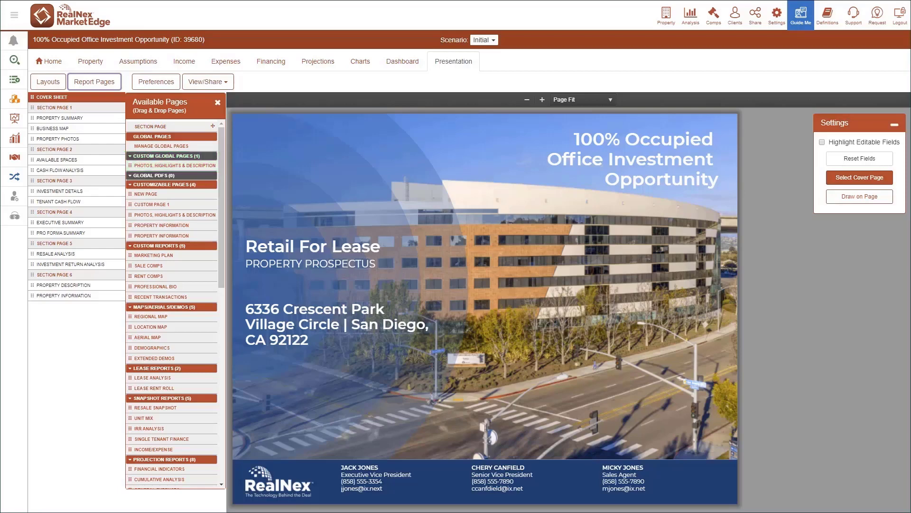
click(172, 165)
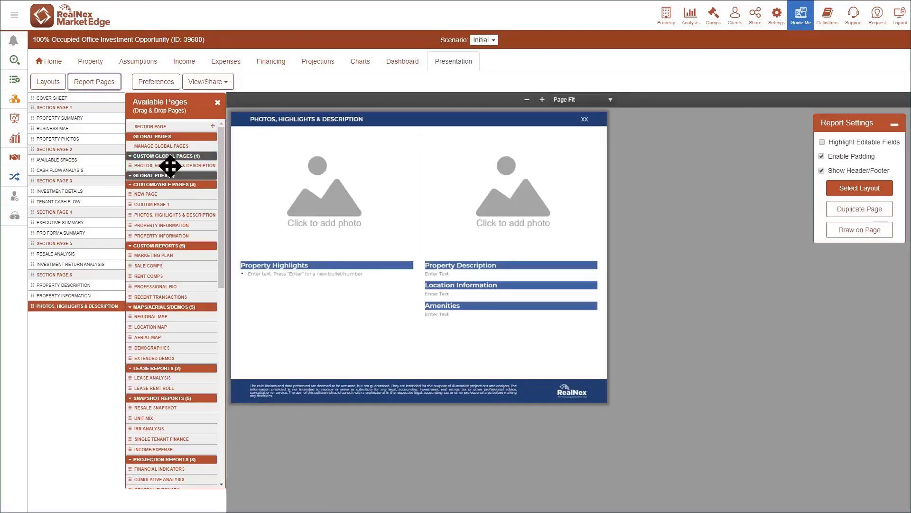
- Place the office building photo in the left photo block and the ocean sunset photo in the right one
click(340, 245)
click(402, 168)
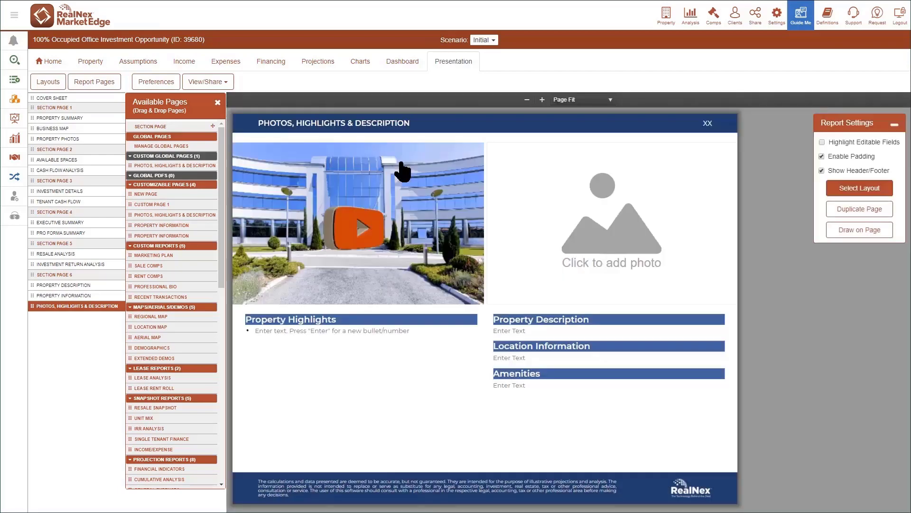
click(604, 252)
click(408, 160)
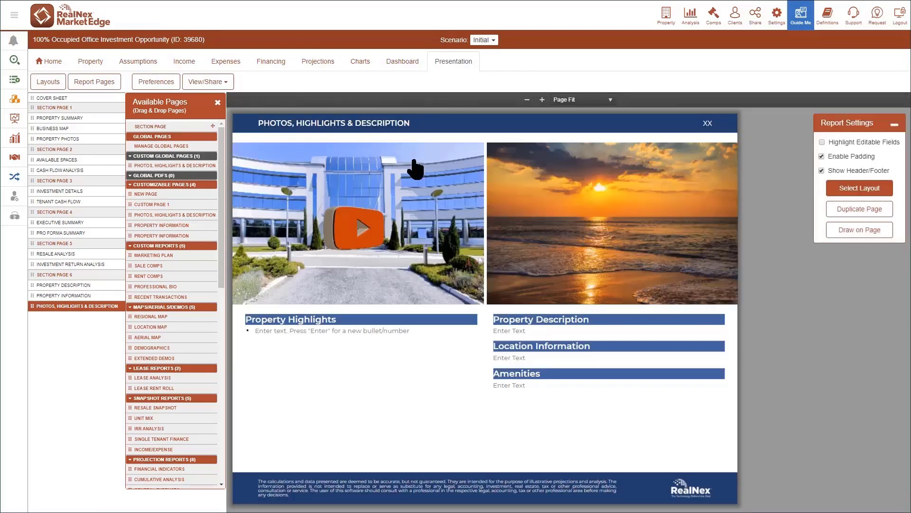
- Paste the copied list of highlights under Property Highlights and increase the spacing between the bullets
click(401, 358)
text(Generous reserved and visitor parking bays for your staff and customers Retail and restaurant facilities on site provide for the needs of staff and clients Abundant parking for staff and visitors alike Natural light, air-conditioning & fast internet connection ensure a comfortable work environment Dual entry and exit points offering great access The space is efficiently fitted to an open plan work style Commercial property that ticks all the boxes)
click(291, 299)
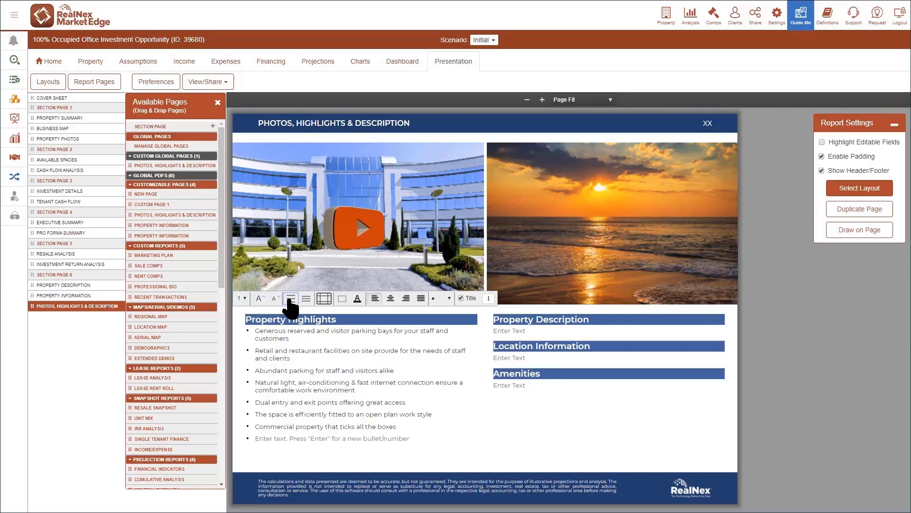
click(290, 300)
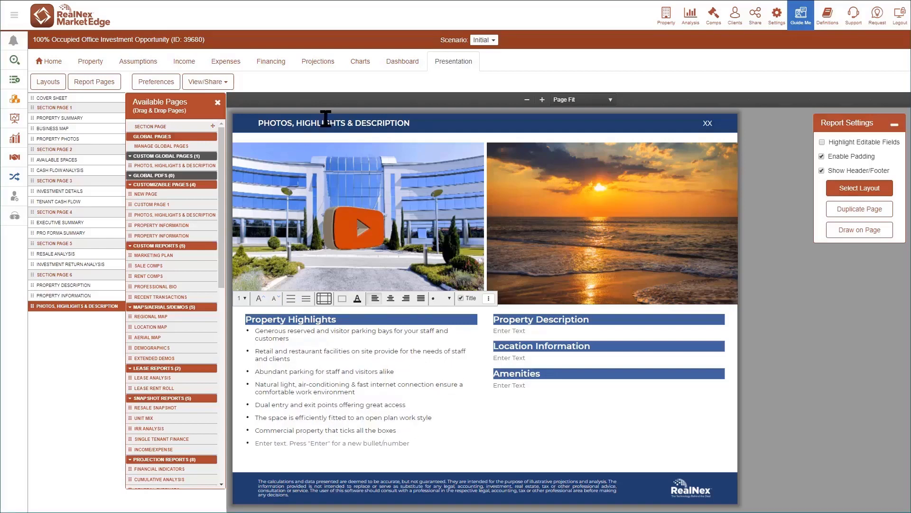
- Paste the copied text about the prime location on the Golden Mile in Wysox under Property Description
click(534, 332)
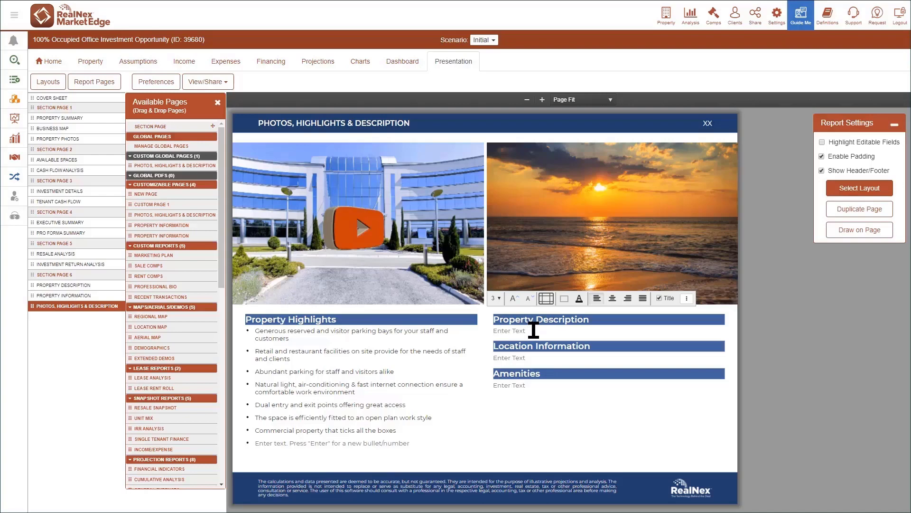
text(Prime Location on the Golden Mile in Wysox. At a traffic signal. Commercial Lot with 130' frontage by 330' depth. There is an existing 1820 square foot single family home on the property. However, the highest and best use for this property is a commercial development. Public water and sewer in place)
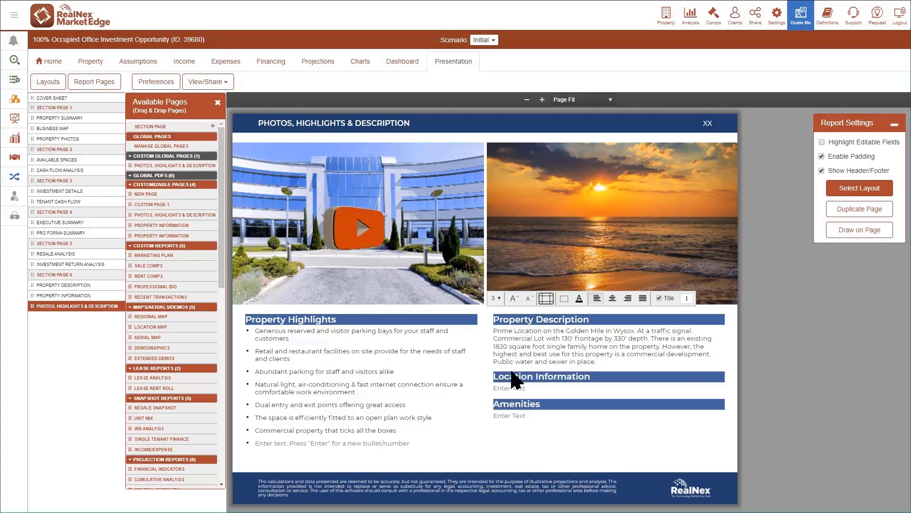
- Paste the copied Charles City, Virginia text under Location Information and fill in the Amenities text starting with "Full Service Gym, Cafeteria"
click(505, 388)
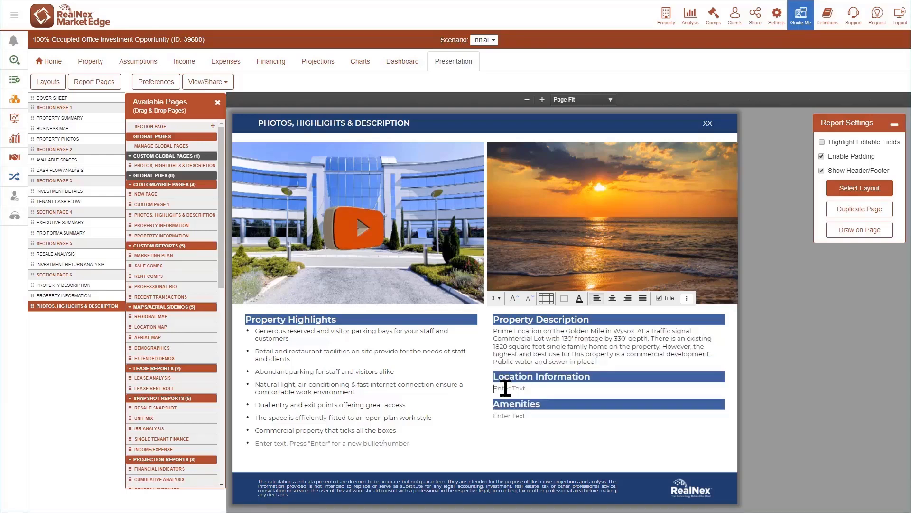
text(Located on 5+ acres in Charles City, Virginia directly across the street from the Chickahominy Wildlife Management Area (CWMA). The CWMA is 6,000 acres of land that provides the public with areas to fish, hunt, mountain bike, hike, kayak/canoe, and it also has a shooting range and a free boat launch.)
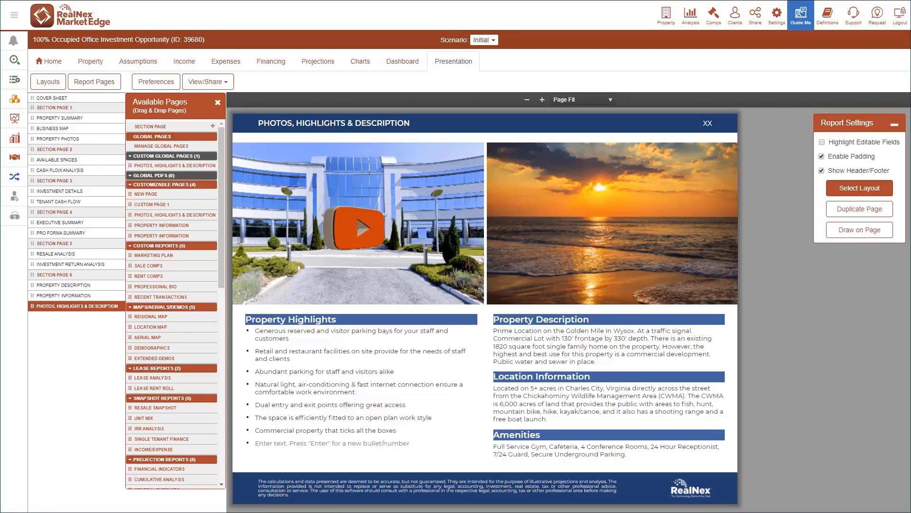
- Open the global page manager from the report pages and duplicate the "Photos, Highlights & Description" page
click(109, 84)
click(110, 85)
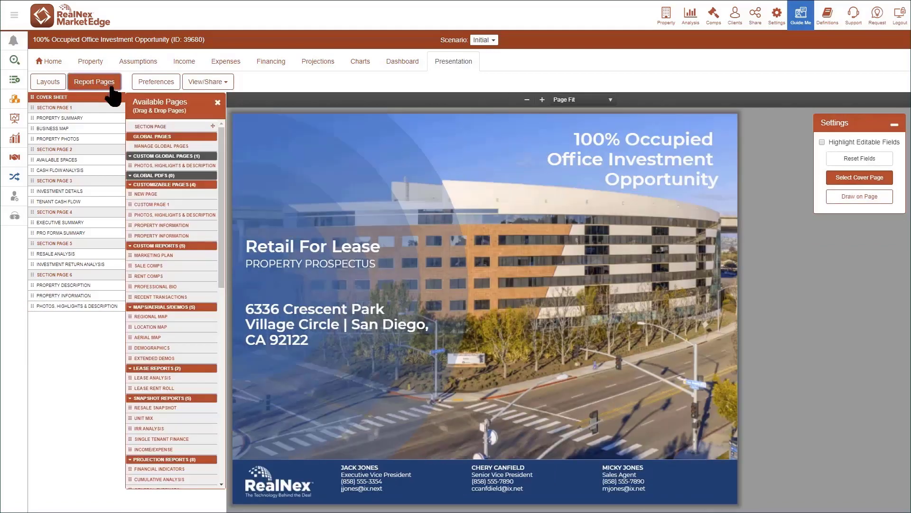
click(148, 146)
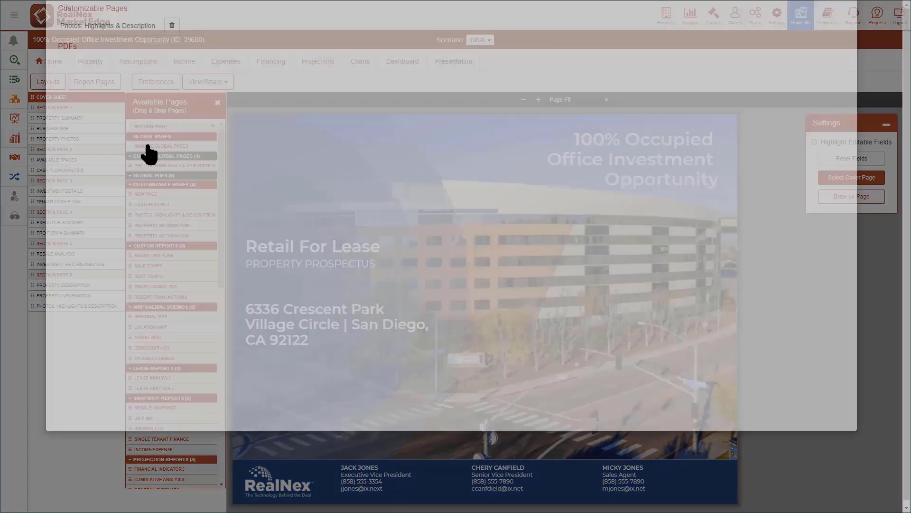
click(128, 100)
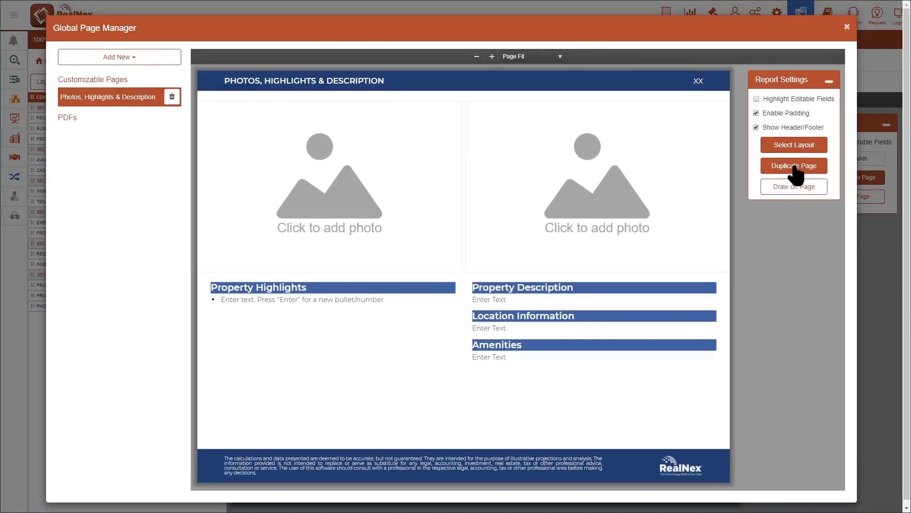
click(794, 167)
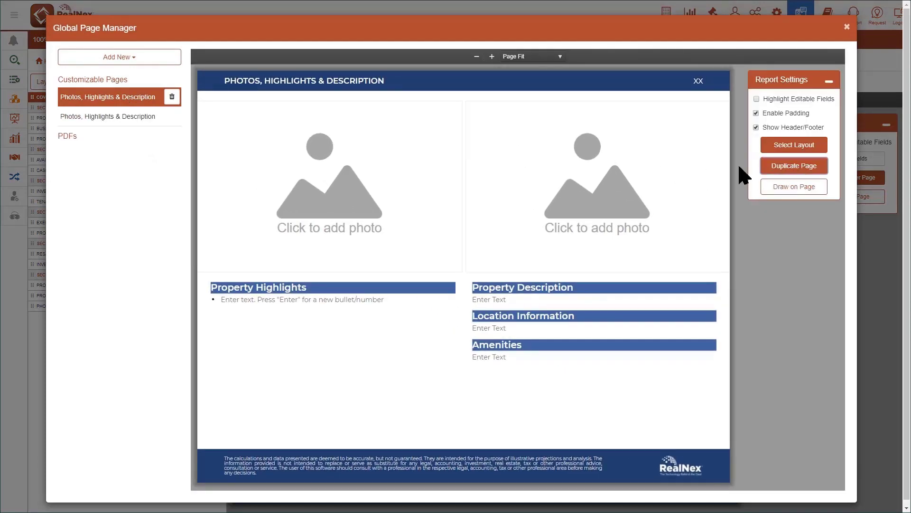
- Retitle the duplicated global page as "PROPERTY INFORMATION"
click(138, 118)
drag(224, 80, 476, 90)
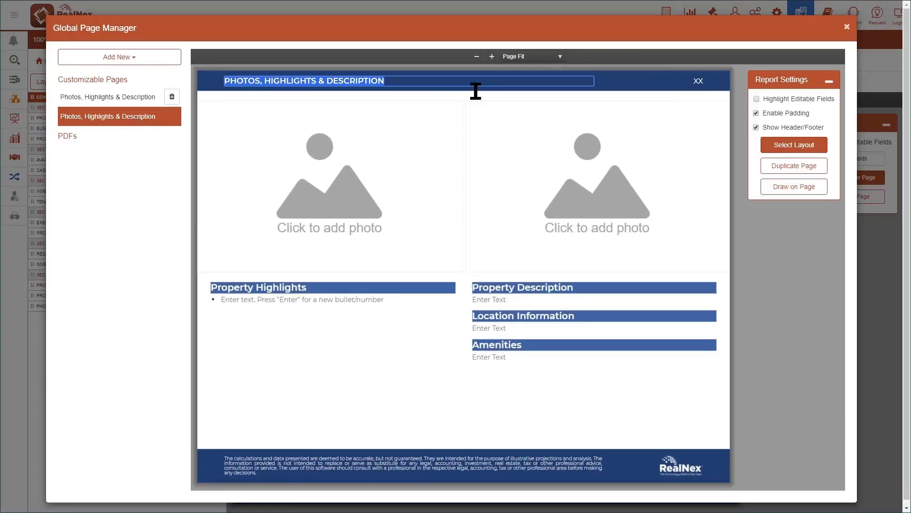
text(PROPERTY INFORMATION)
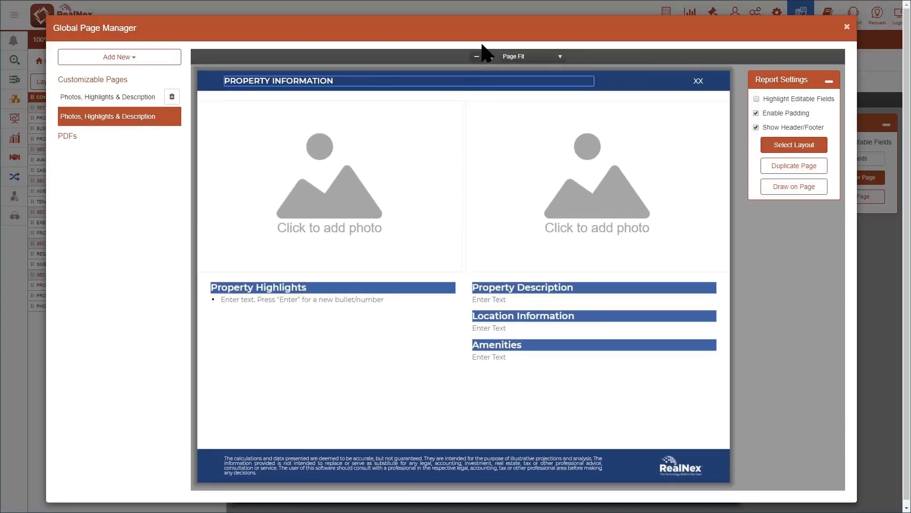
- Replace the right-hand photo block of the Property Information page with a map
click(598, 204)
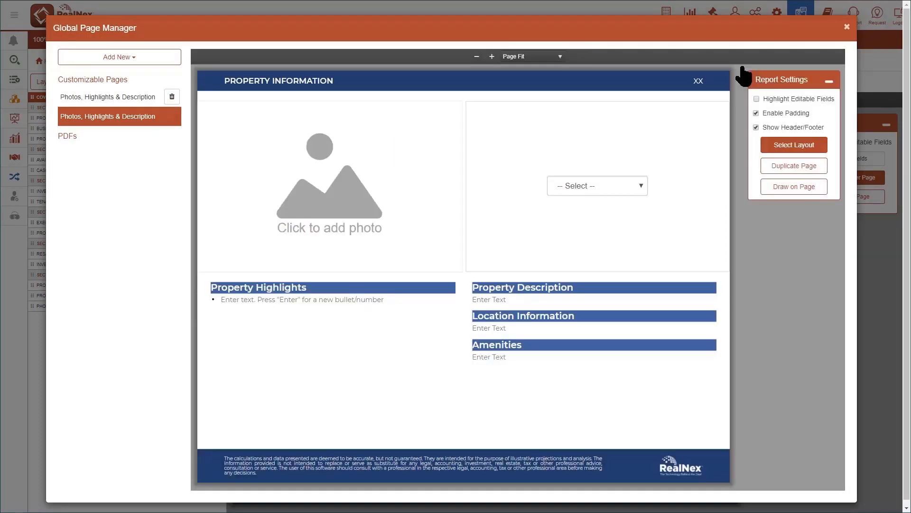
click(598, 185)
click(565, 220)
- Change the Property Highlights block to Property Fields and the lower-right paragraph block to Property Description
click(453, 266)
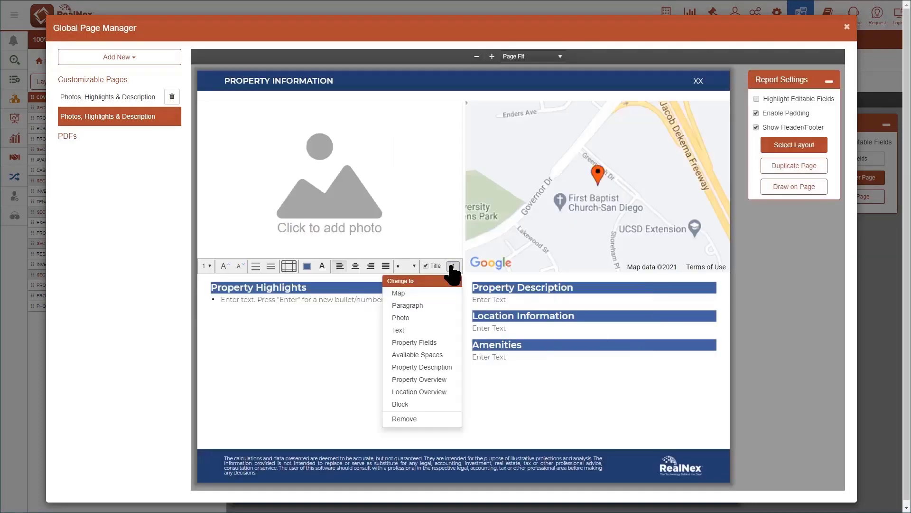
click(414, 342)
click(631, 264)
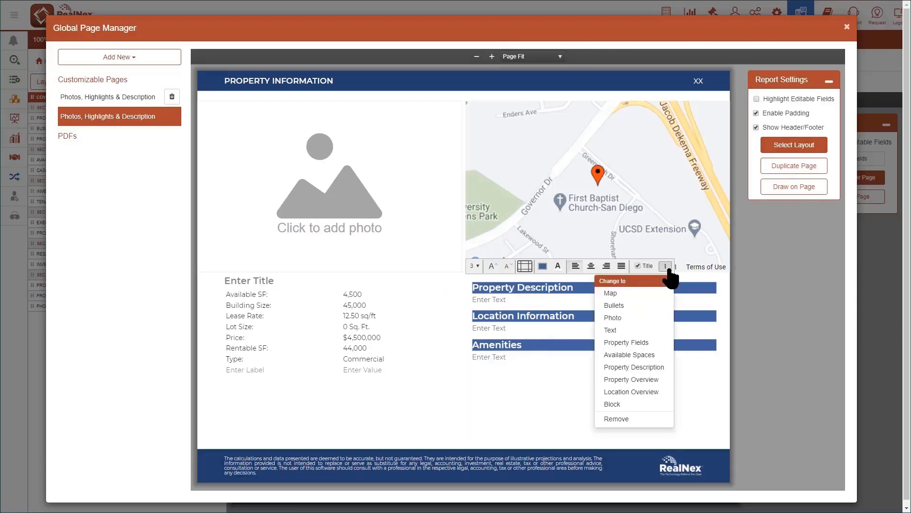
click(627, 369)
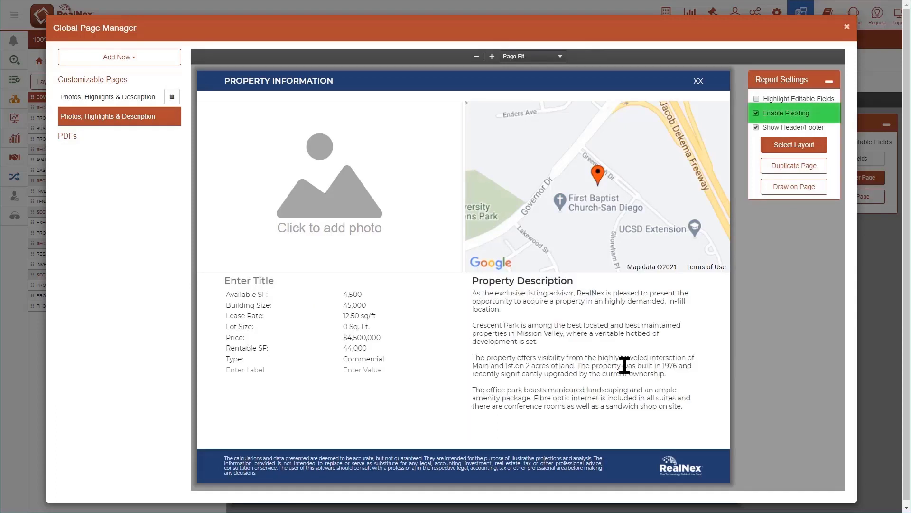
- Disable the page padding and give the property fields and Property Description blocks the lighter blue preset background
click(756, 113)
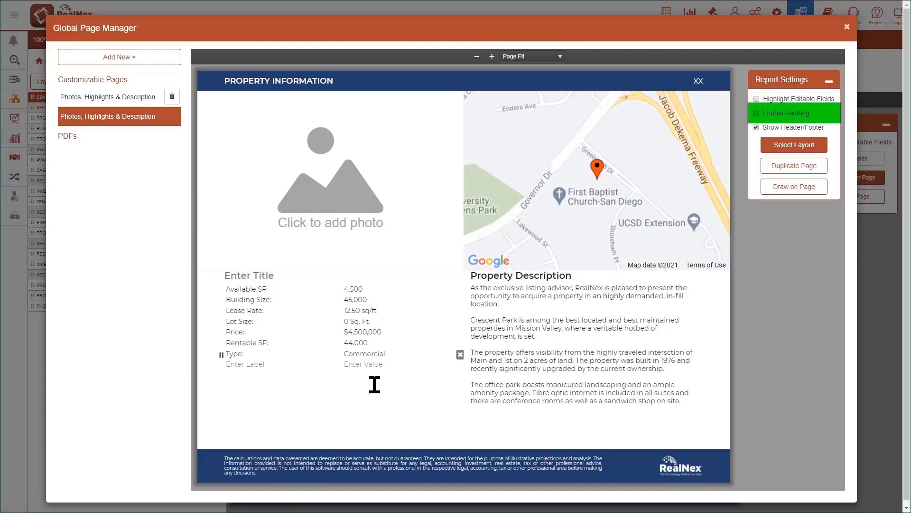
click(308, 262)
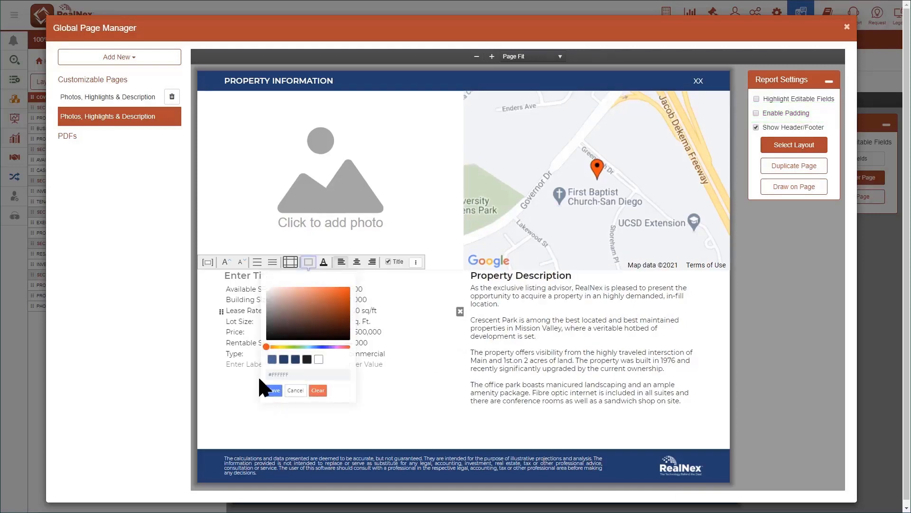
click(272, 361)
click(274, 390)
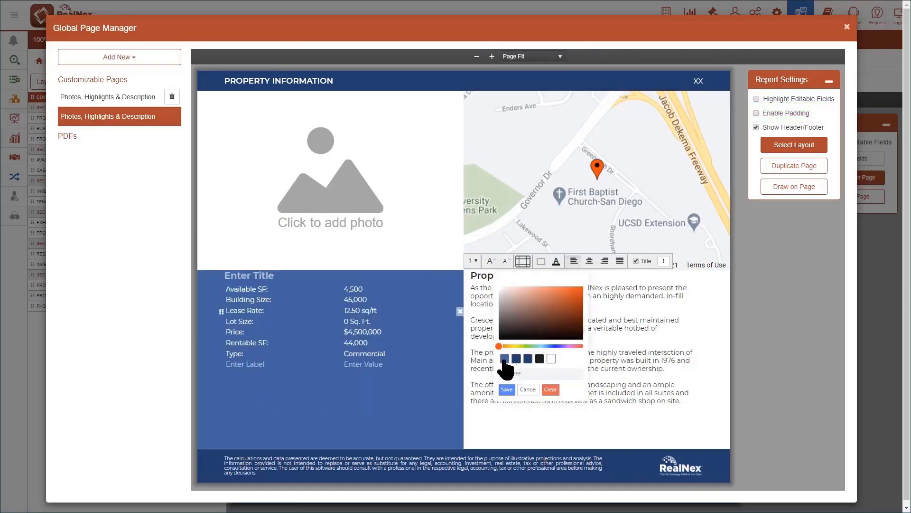
click(504, 360)
click(507, 390)
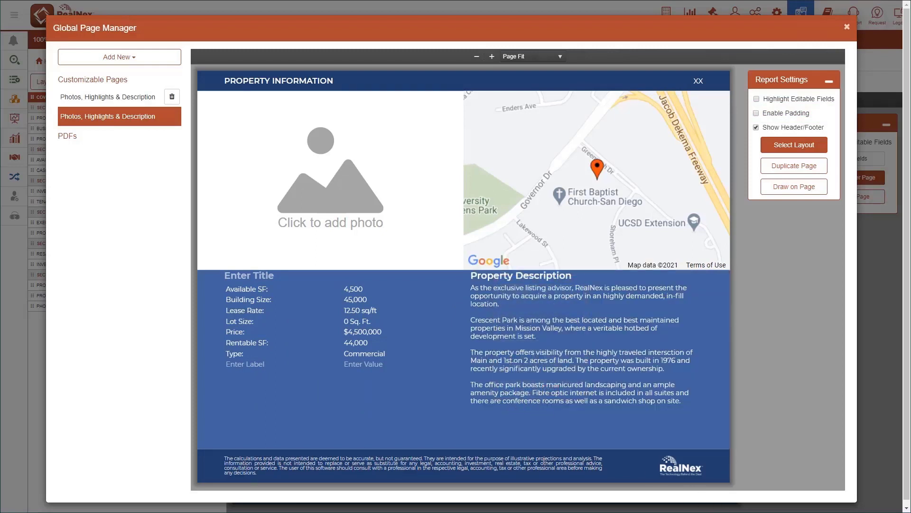
- Draw a thick white vertical divider line between the two blue blocks and save the drawing
click(794, 187)
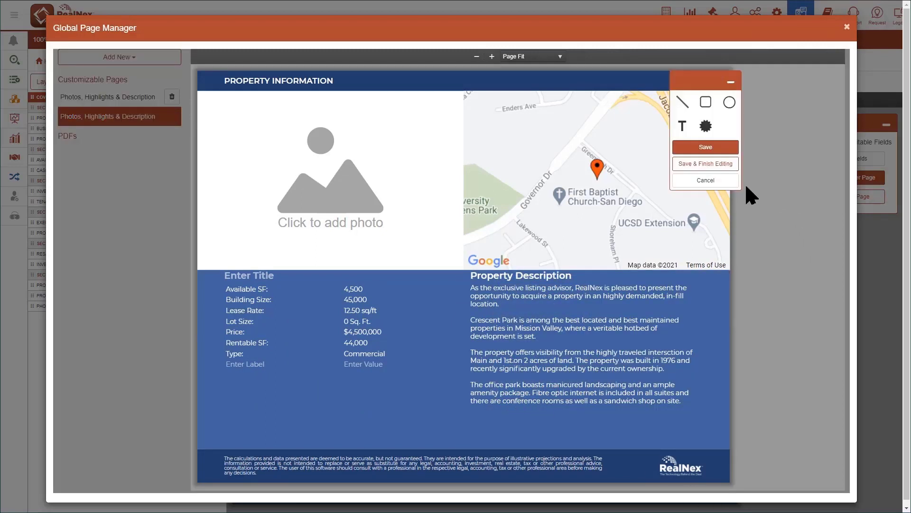
click(686, 108)
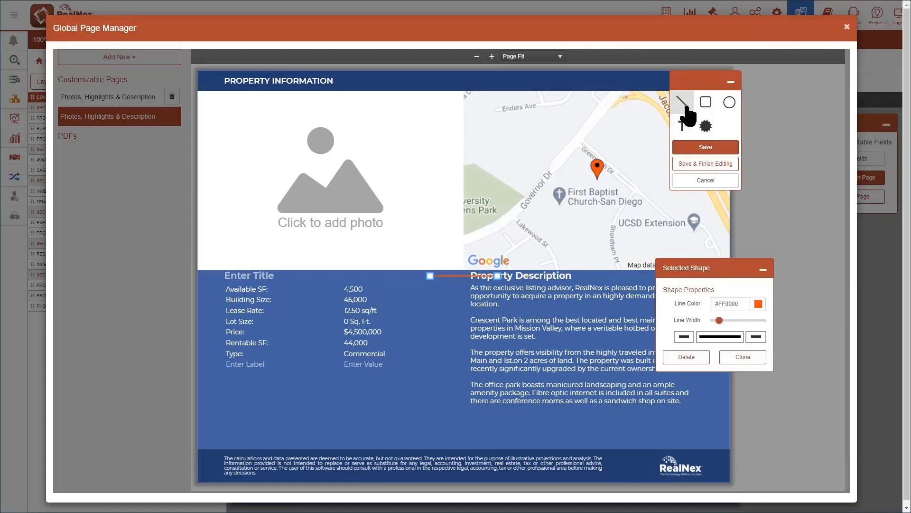
drag(499, 274, 459, 409)
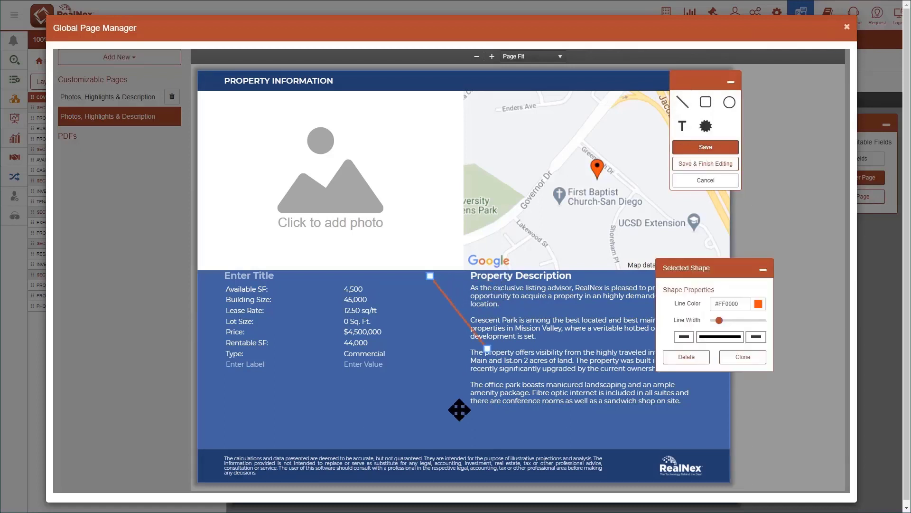
click(626, 441)
click(698, 164)
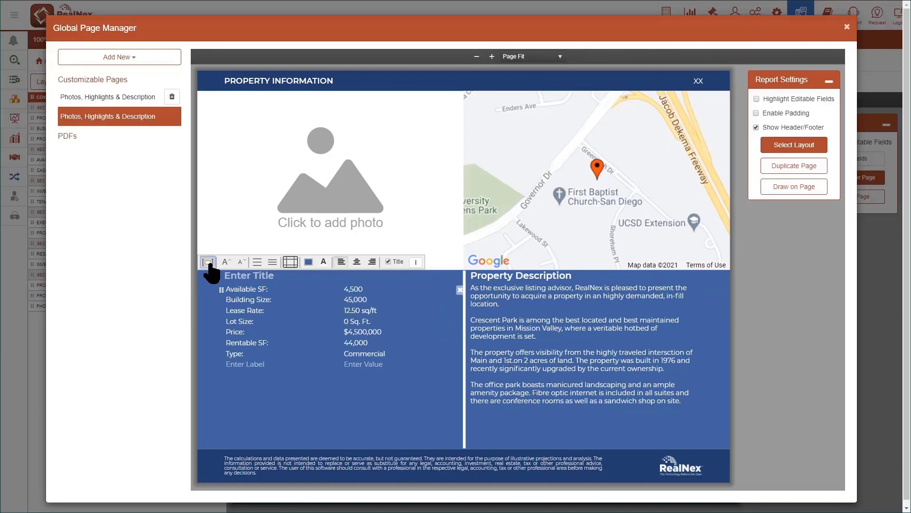
- Apply the Office field set to the property fields block
click(209, 263)
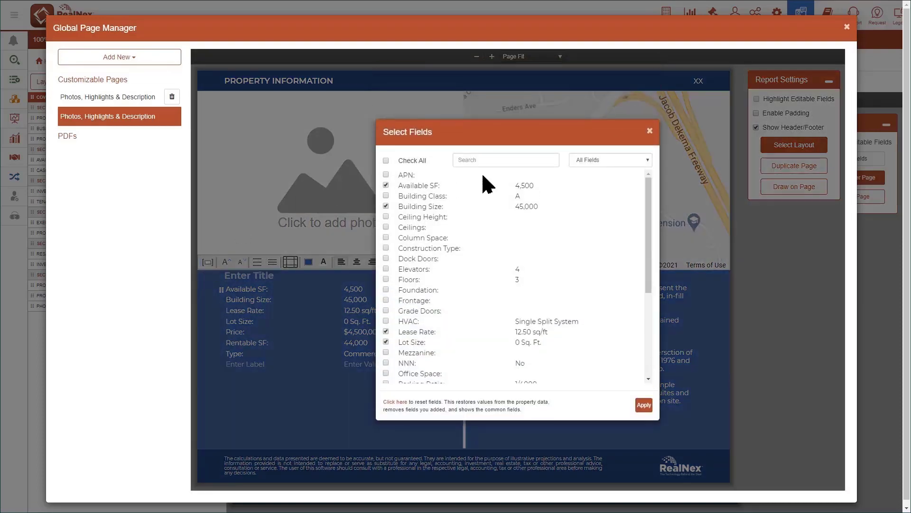
click(593, 161)
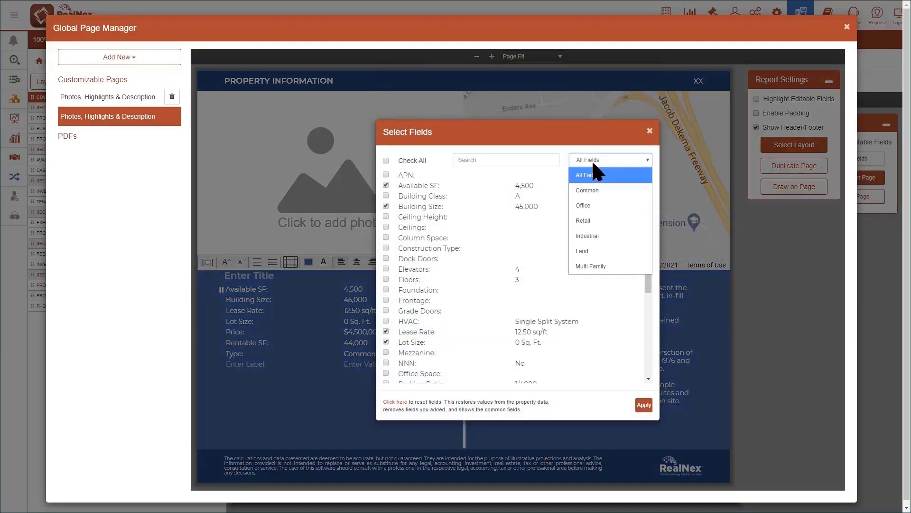
click(589, 203)
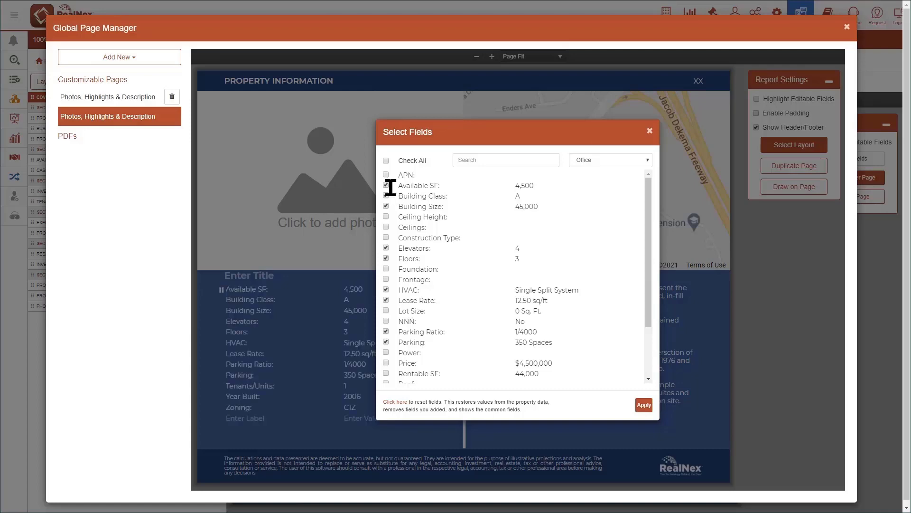
click(644, 406)
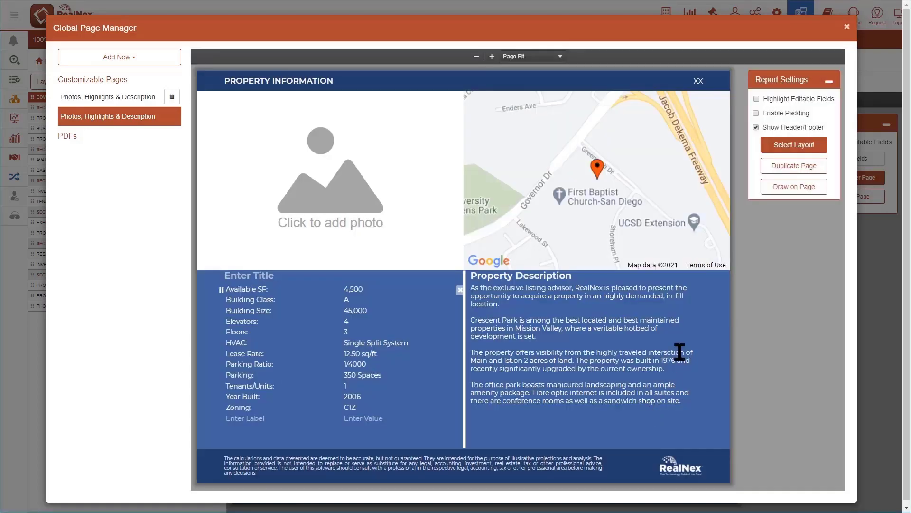
- Reorder the property fields so Building Size comes first, Lease Rate third and Floors fourth
drag(221, 311, 220, 278)
drag(222, 353, 218, 301)
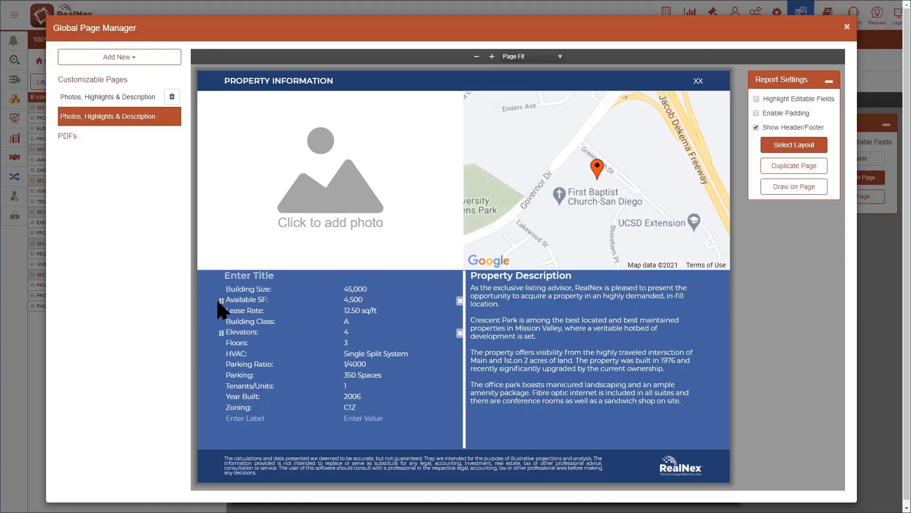
drag(221, 343, 221, 311)
- Adjust the margins of both blue blocks, using 10 pt at the top of the fields block, and title that block "Property Description"
click(289, 263)
click(325, 315)
text(10)
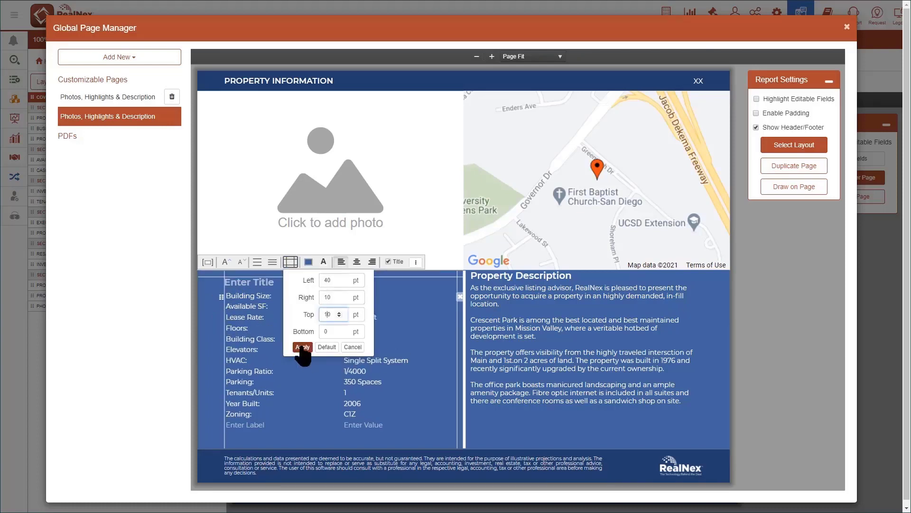
click(302, 347)
click(523, 261)
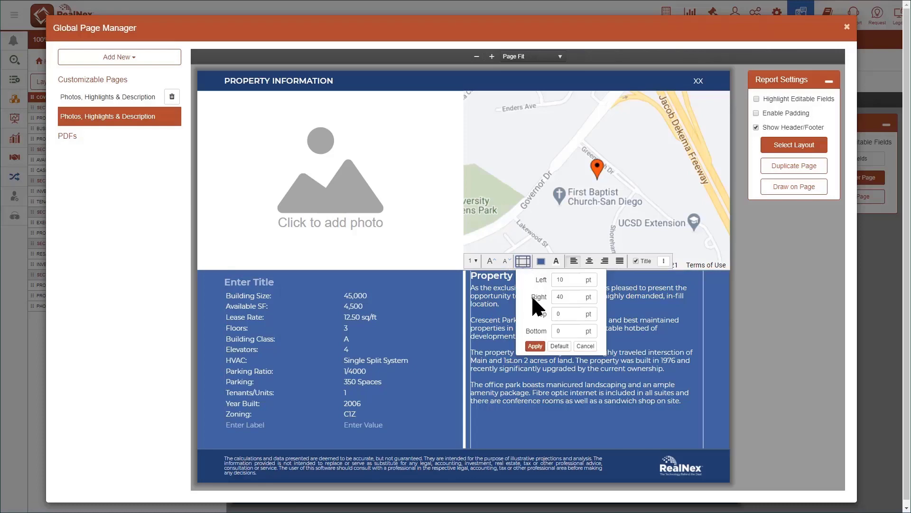
click(535, 346)
click(247, 283)
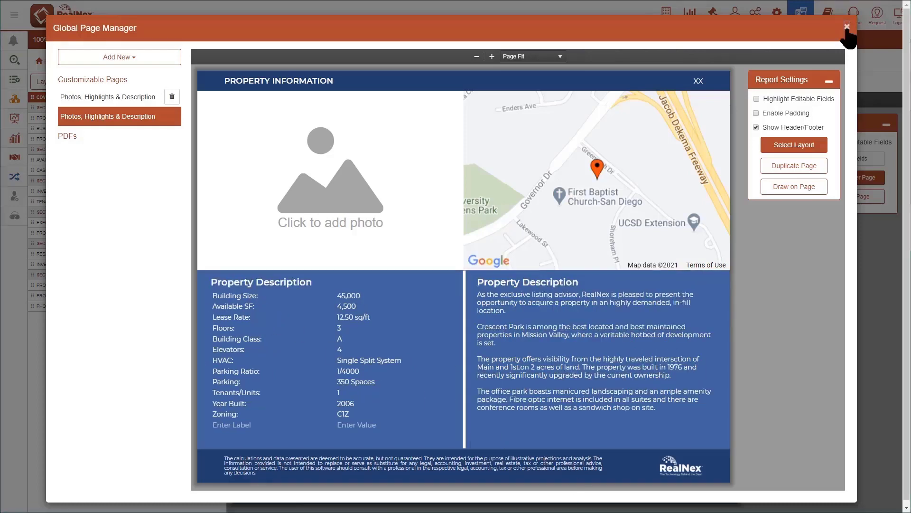
- Add the custom global page "Property Information" to the report pages and place the street-corner office building photo in its photo block
click(847, 26)
click(160, 177)
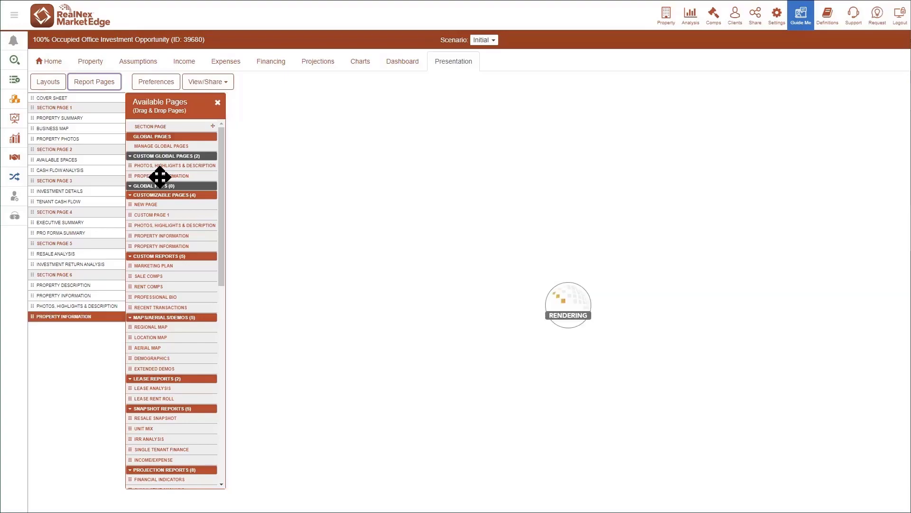
click(83, 318)
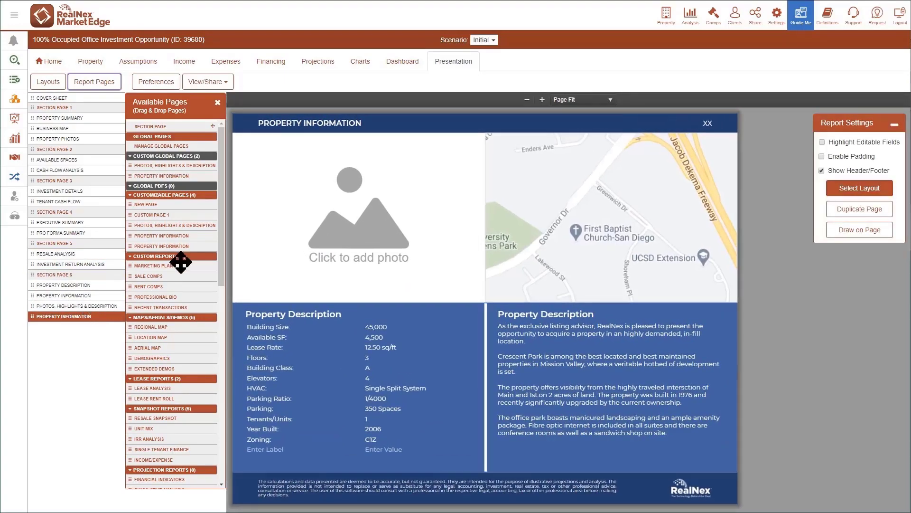
click(337, 216)
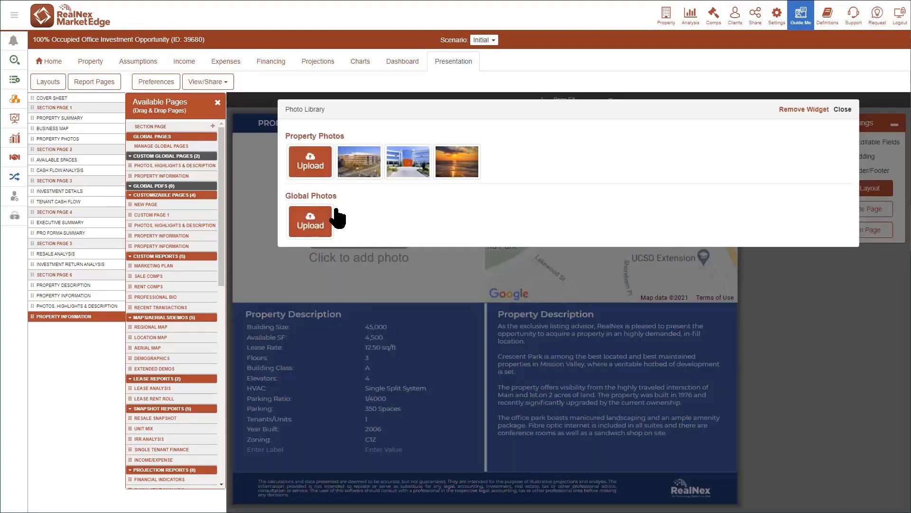
click(359, 164)
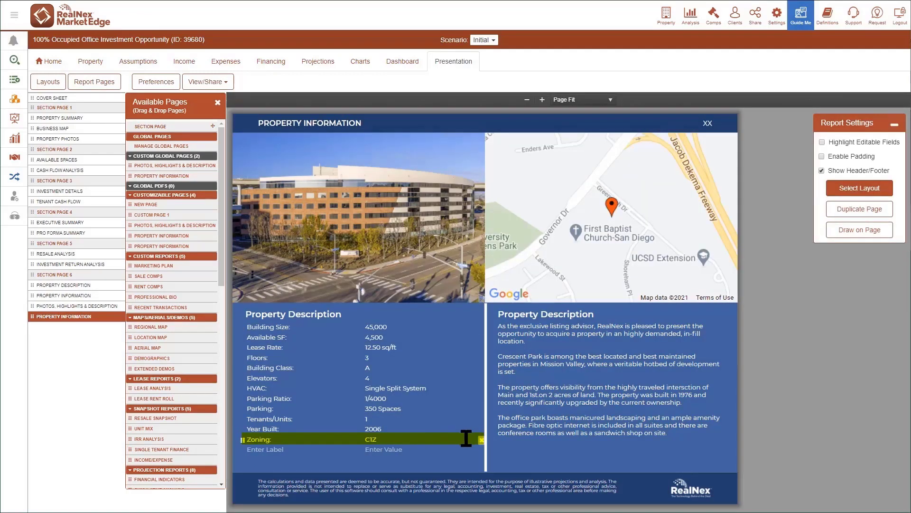
- Remove the Zoning row from this page and set the Lease Rate value to "Call For Rates"
click(482, 441)
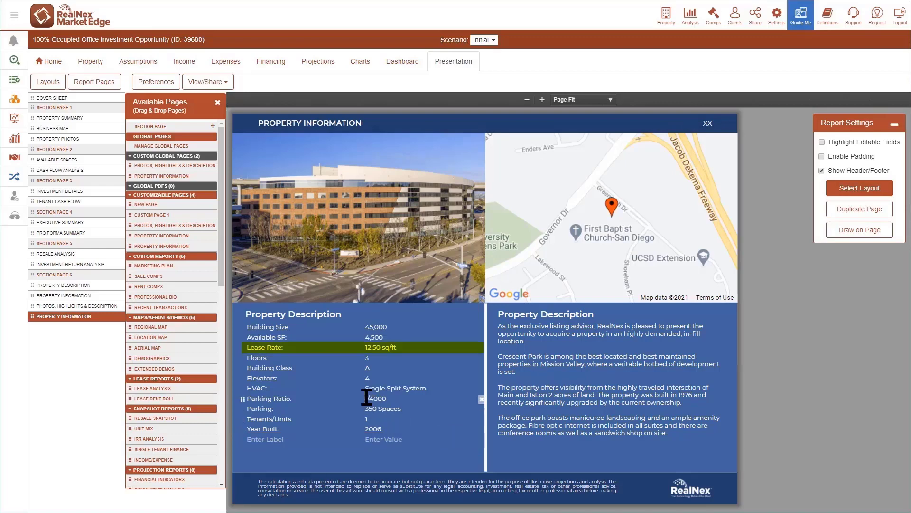
click(368, 348)
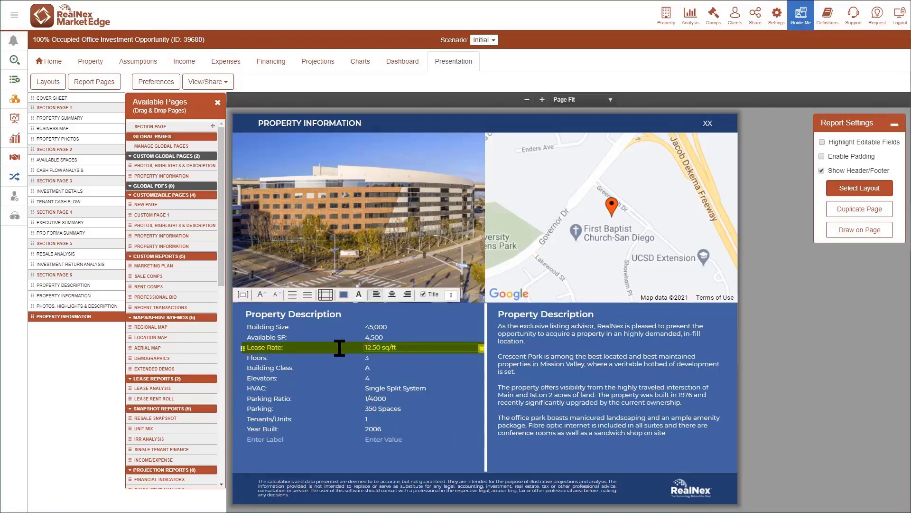
click(819, 456)
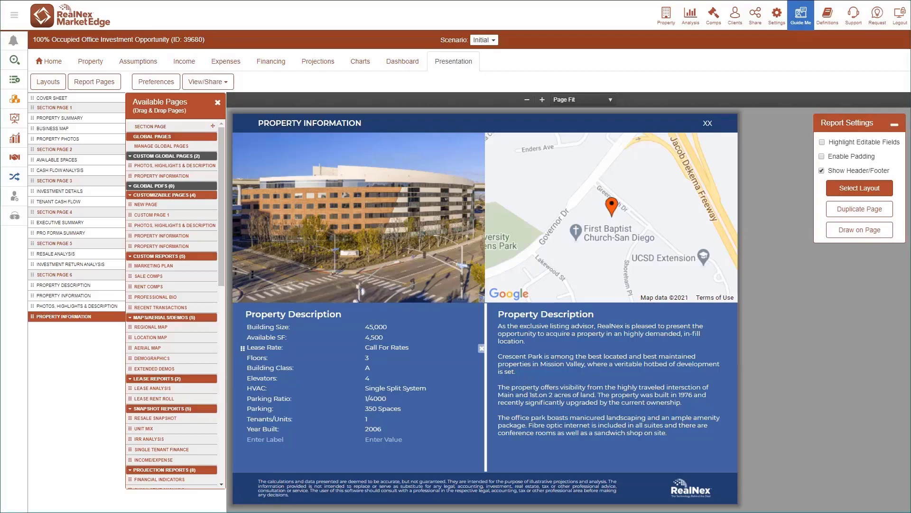
- Open the global page manager and add a new global PDF page
click(157, 144)
click(126, 57)
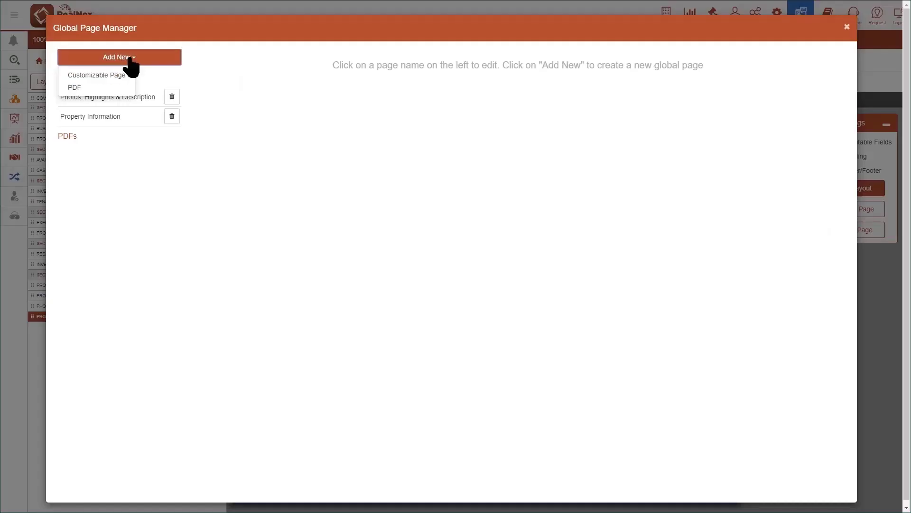
click(74, 87)
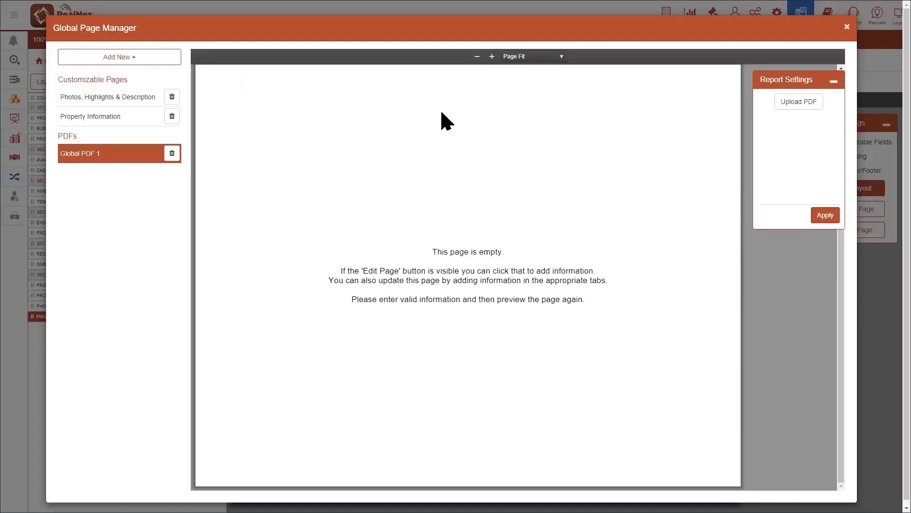
- Upload Disclaimer.pdf to the new global PDF page and title it "Broker Page"
click(811, 107)
click(440, 204)
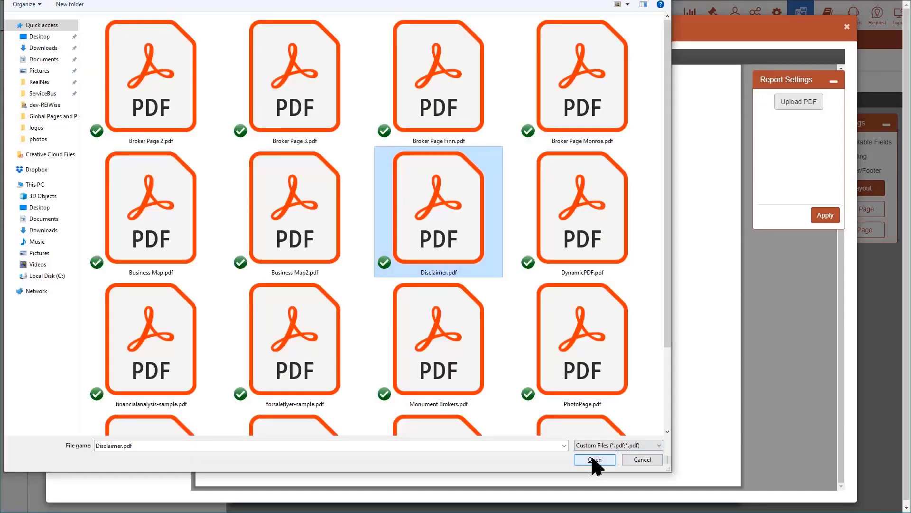
click(597, 460)
click(780, 182)
text(Broker Page)
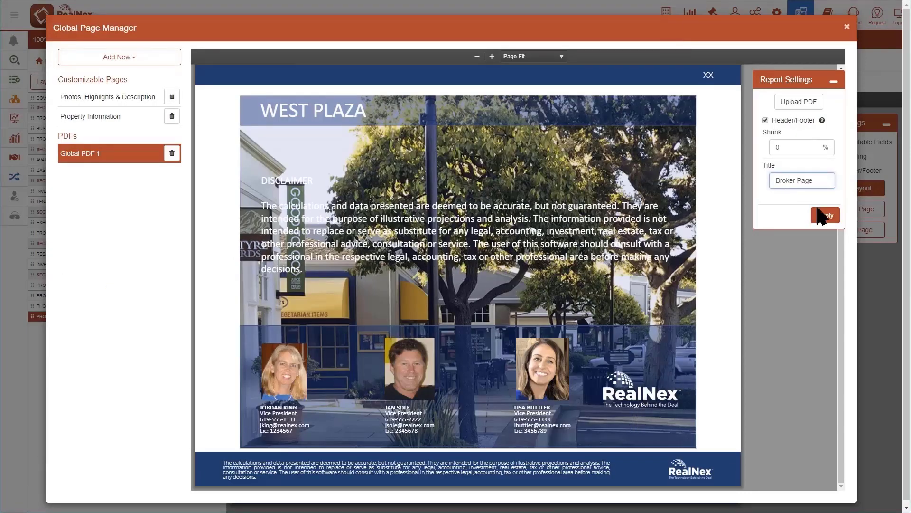
click(826, 215)
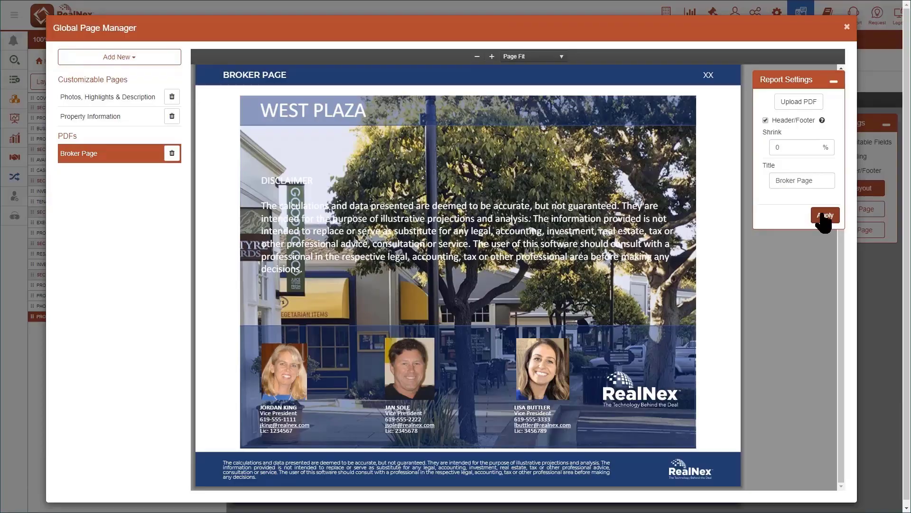
click(847, 27)
- Add the global PDF "Broker Page" to the end of the presentation's report pages
click(108, 83)
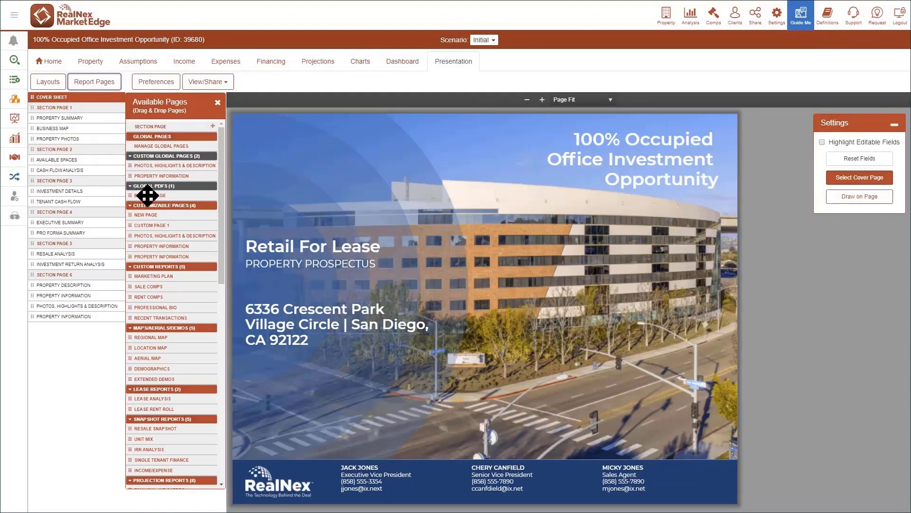
drag(147, 195, 89, 327)
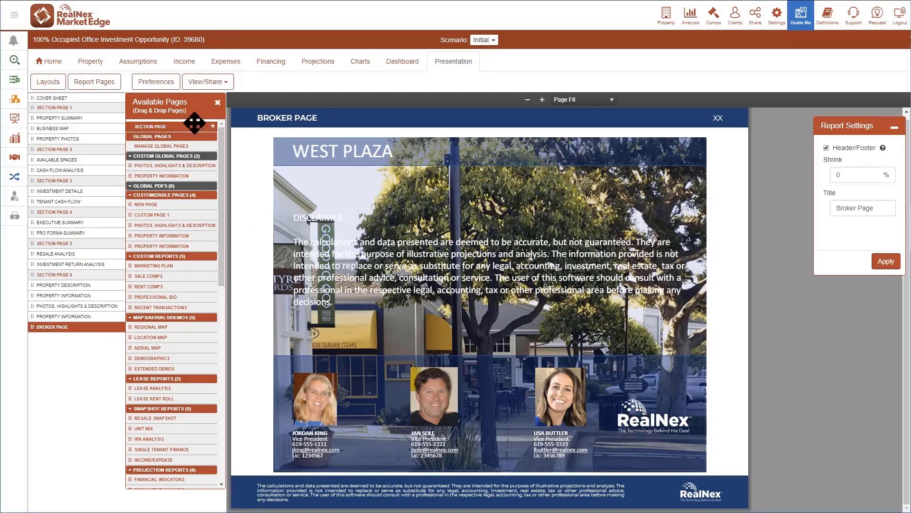
- Upload a set of stock images, including Value.jpeg, Value-Price.jpeg and calendar.jpg, to the Global Photos library
click(160, 83)
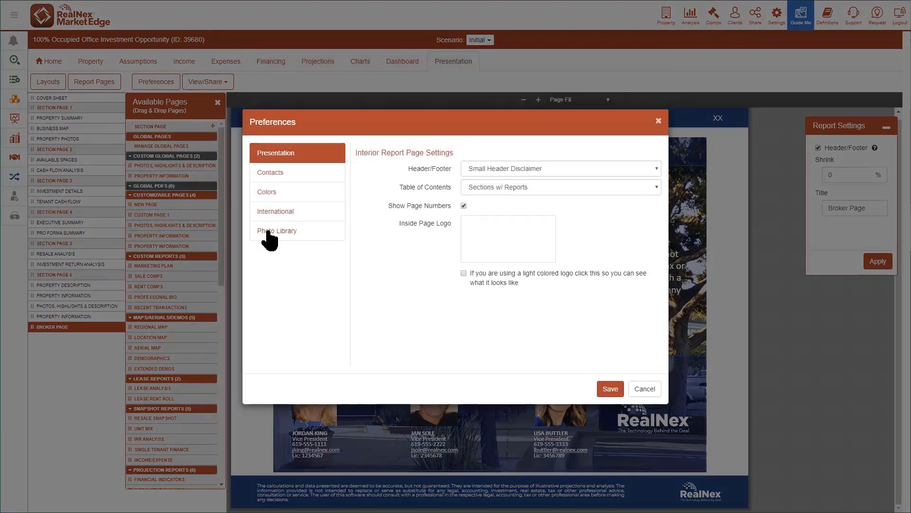
click(270, 232)
click(158, 61)
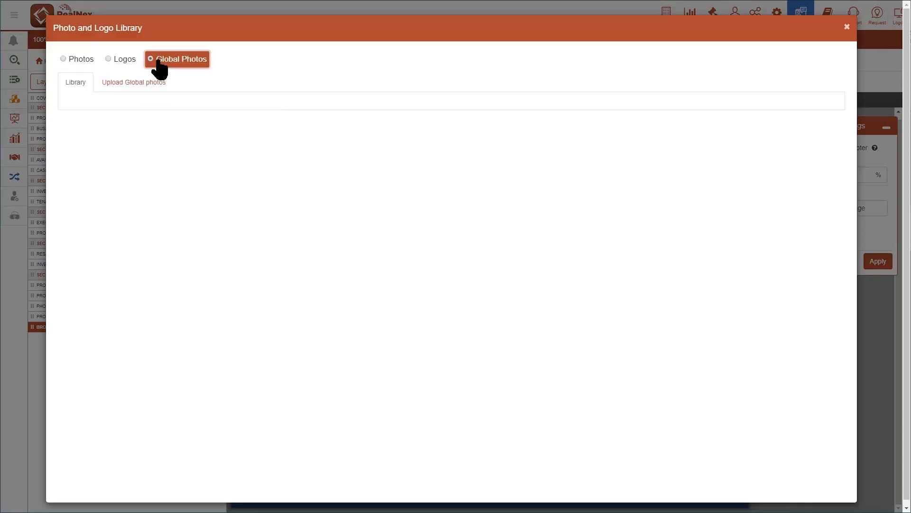
click(142, 84)
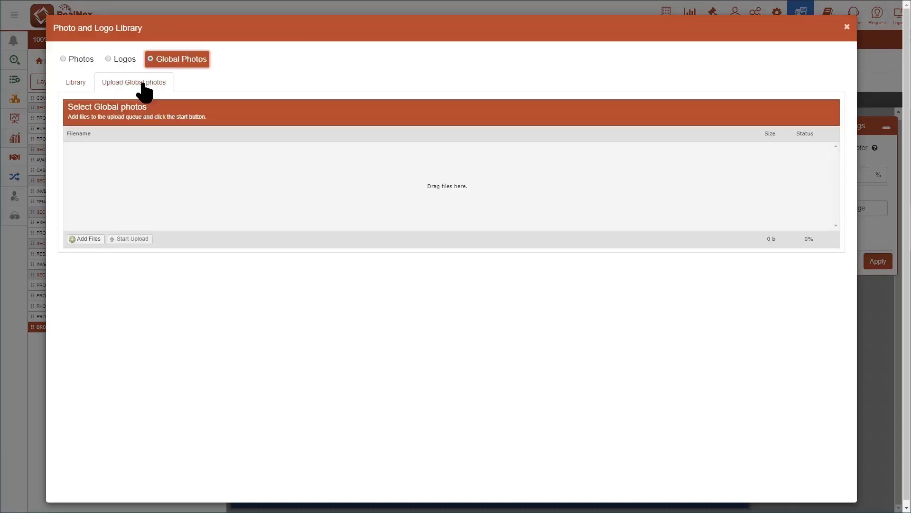
click(87, 239)
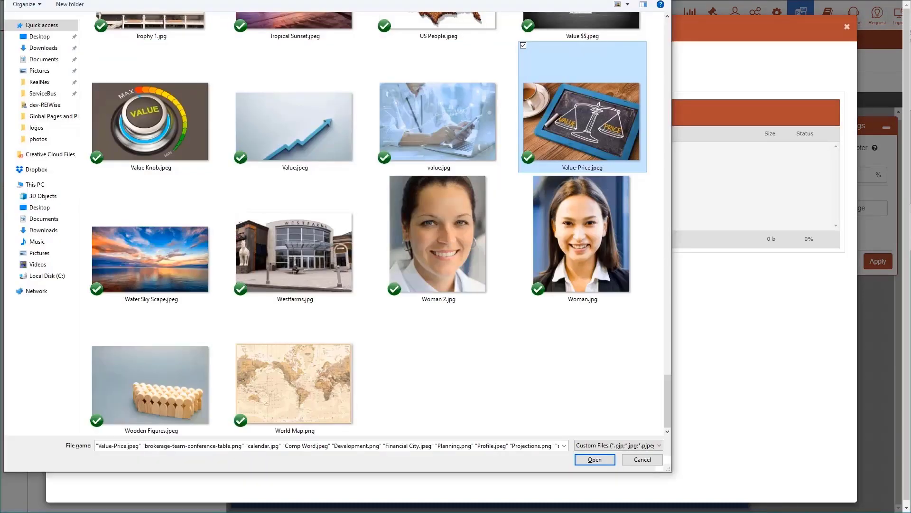
ctrl+click(292, 145)
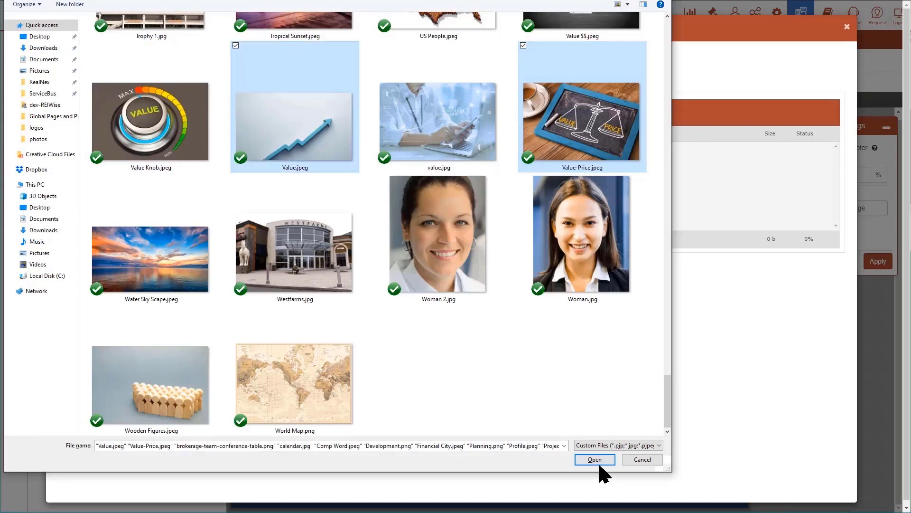
click(595, 459)
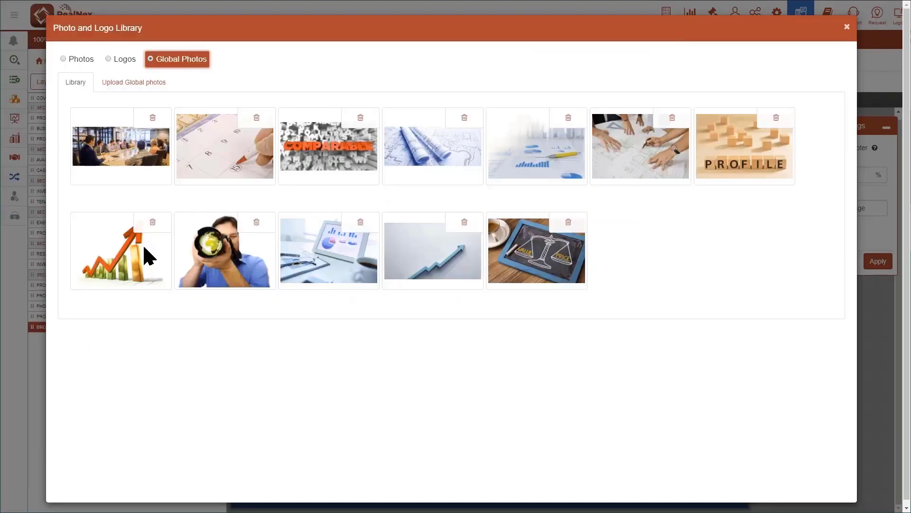
click(847, 27)
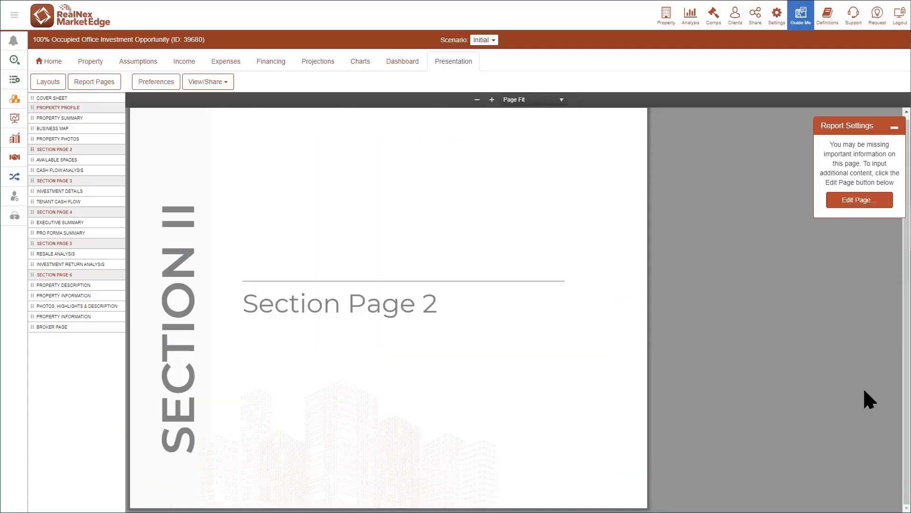
- Give Section Page 2 the custom global photo of the rising arrow over bars and set its subsection title to "Analysis"
click(864, 199)
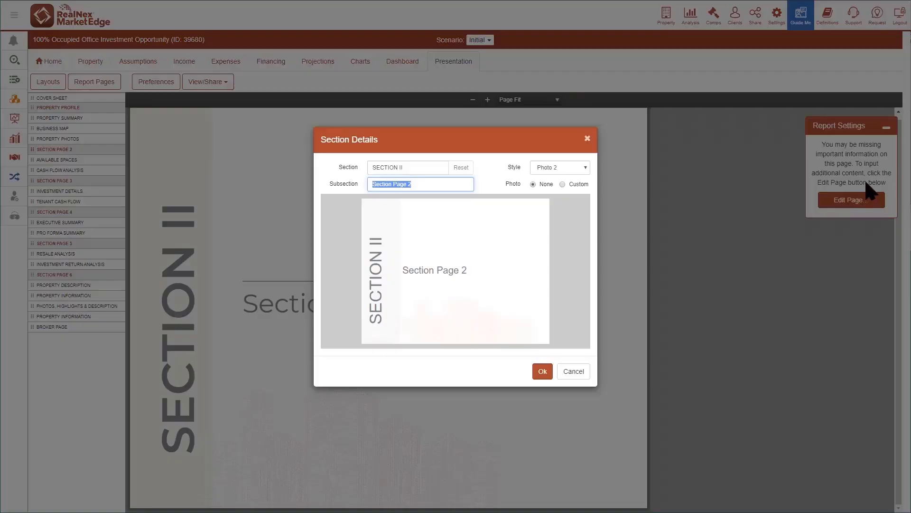
click(563, 185)
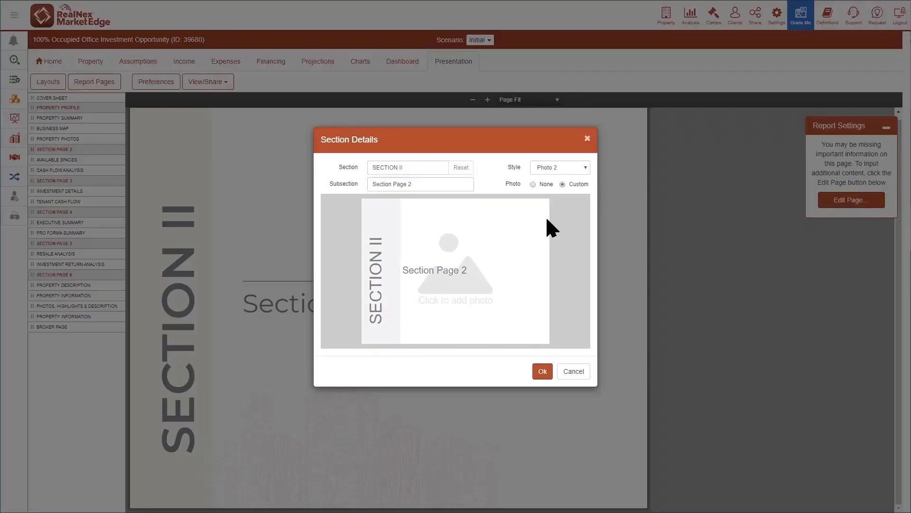
click(481, 265)
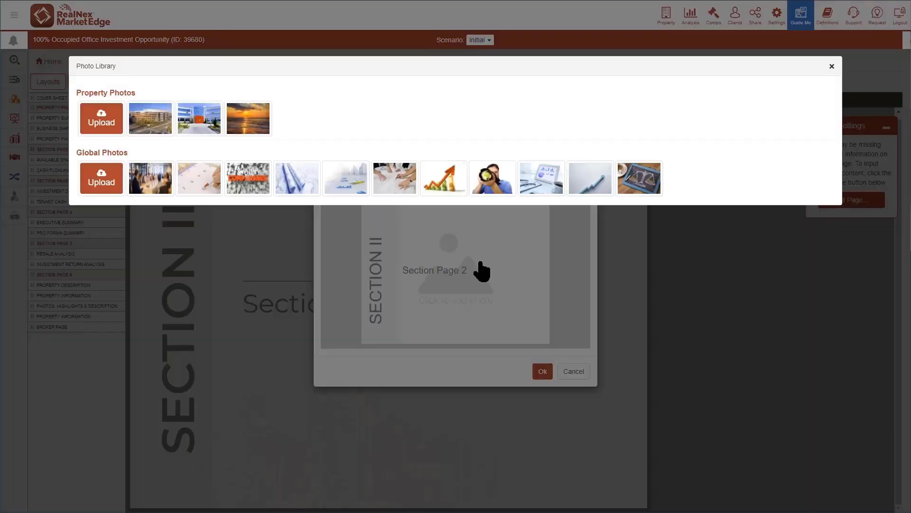
click(436, 181)
text(Analysis)
click(543, 371)
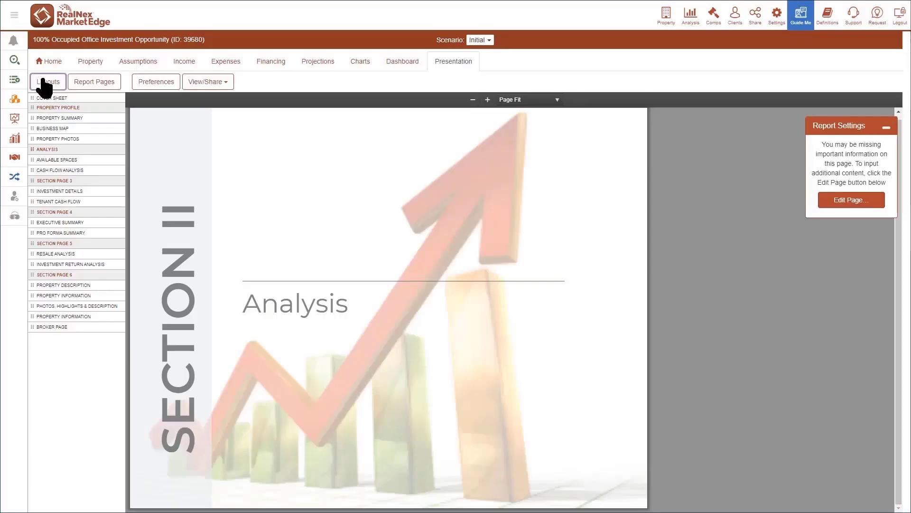
- Save the current presentation's reports as a new layout named "Offering Layout"
click(47, 82)
click(364, 398)
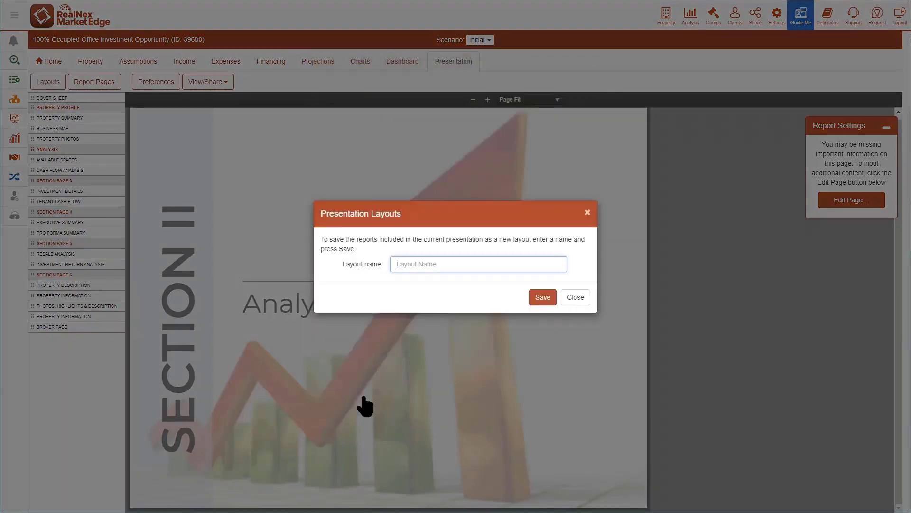
text(Offering Layout)
click(543, 298)
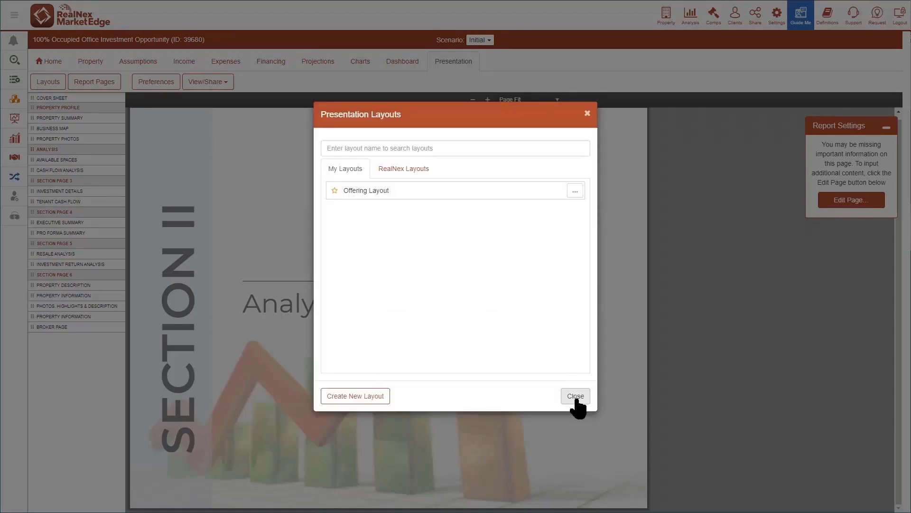
click(576, 397)
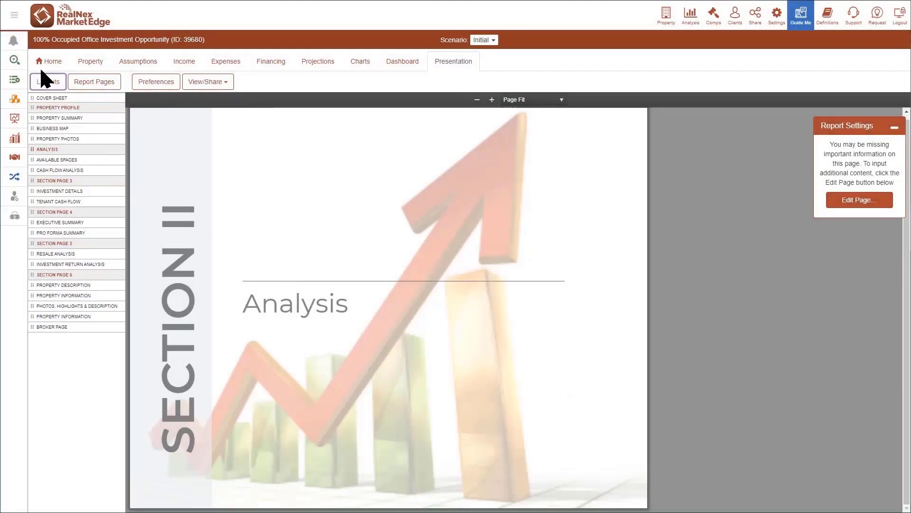
- Create a new Office property named "Testing Layouts" with Include set to None
click(40, 63)
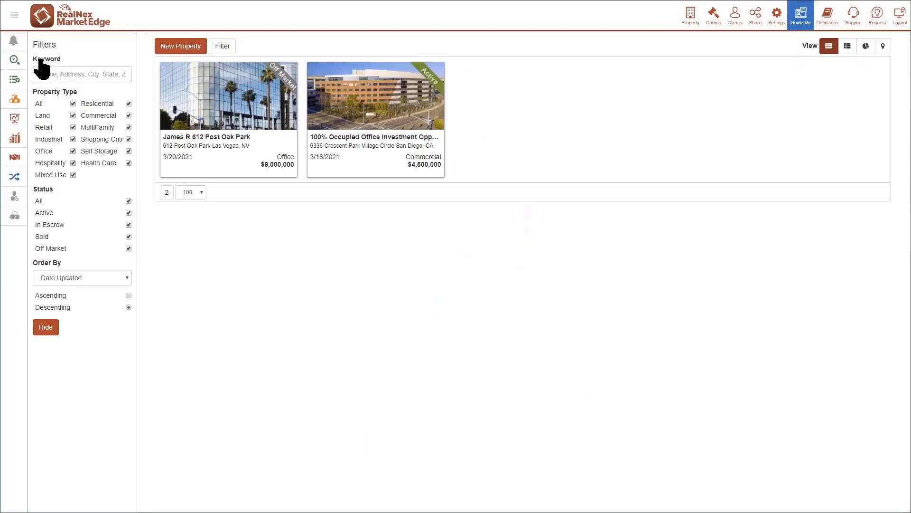
click(177, 52)
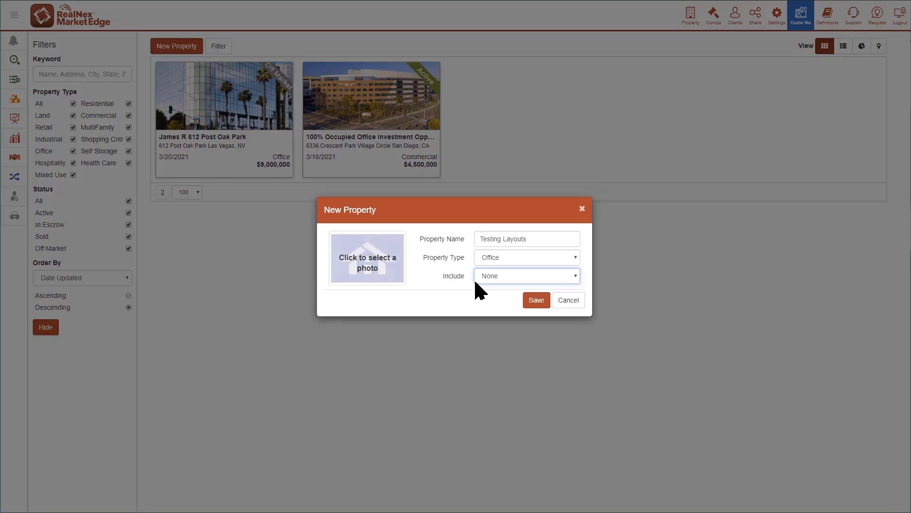
click(537, 300)
- Apply "Offering Layout" to the new property's presentation and view its Property Profile and Analysis section pages
click(46, 82)
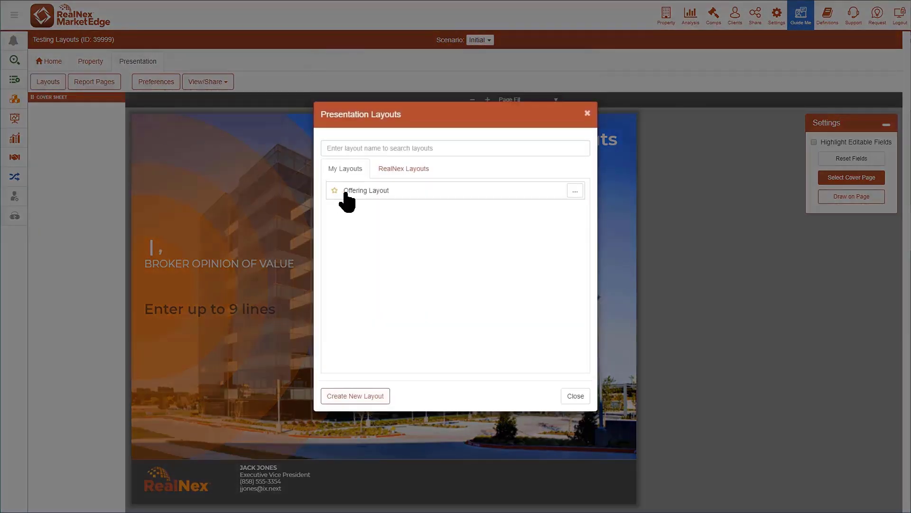
click(346, 192)
click(525, 399)
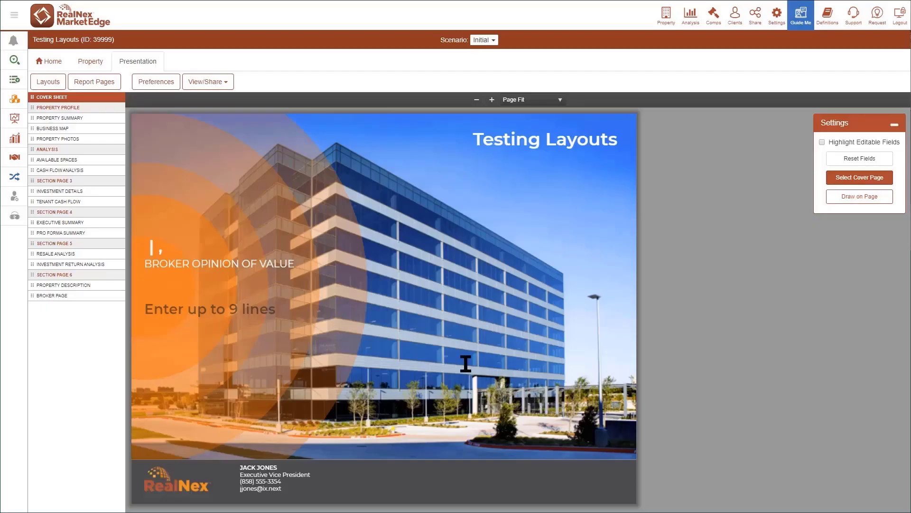
click(83, 110)
click(82, 150)
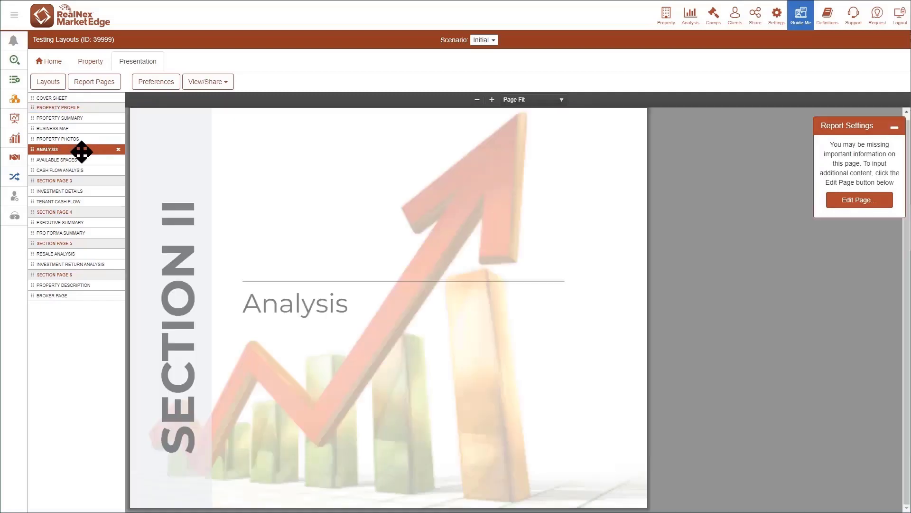